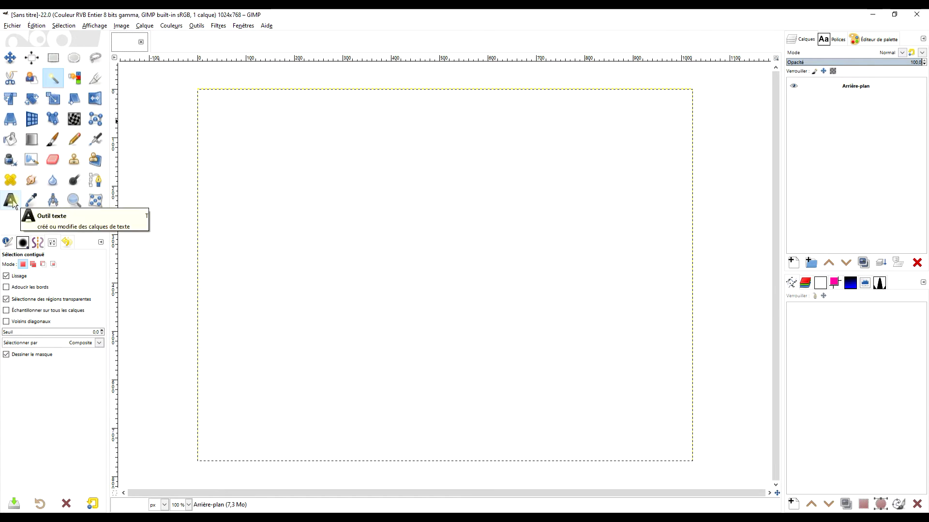
Activate the Text tool and set the foreground colour to blue 000ce2.
click(12, 202)
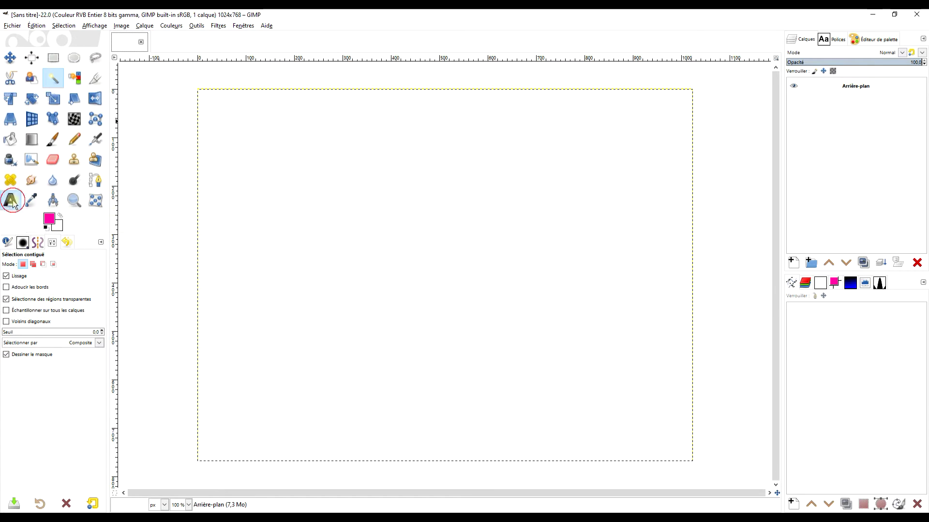
click(49, 219)
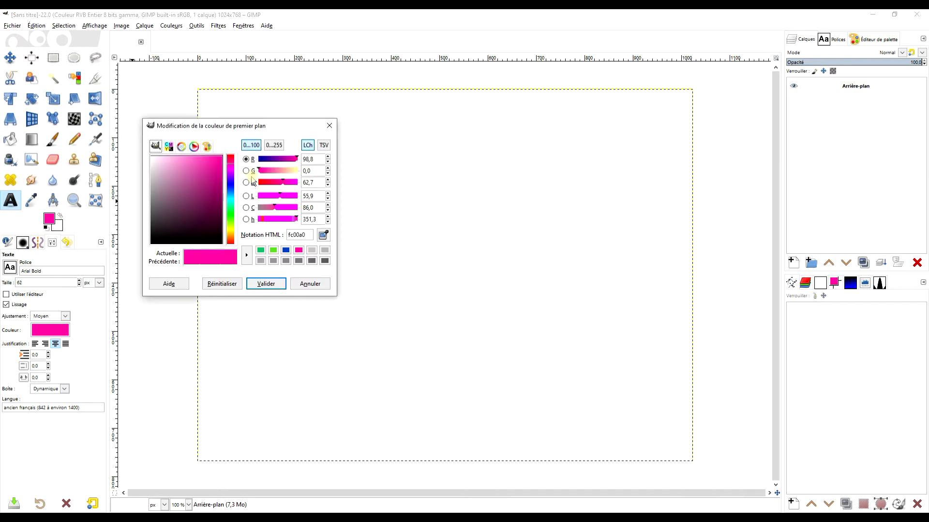
click(231, 182)
mouse_move(218, 180)
mouse_down()
mouse_move(222, 165)
mouse_move(231, 189)
mouse_move(223, 165)
mouse_up()
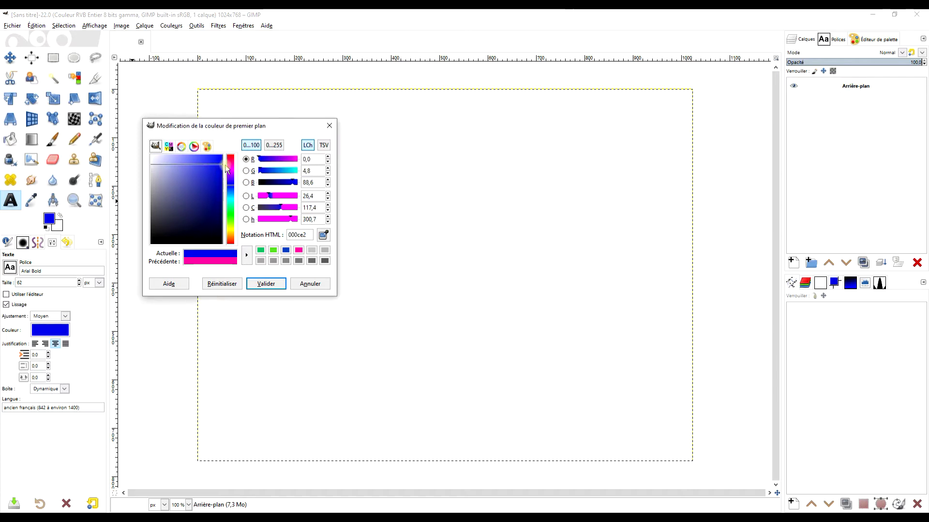
click(266, 284)
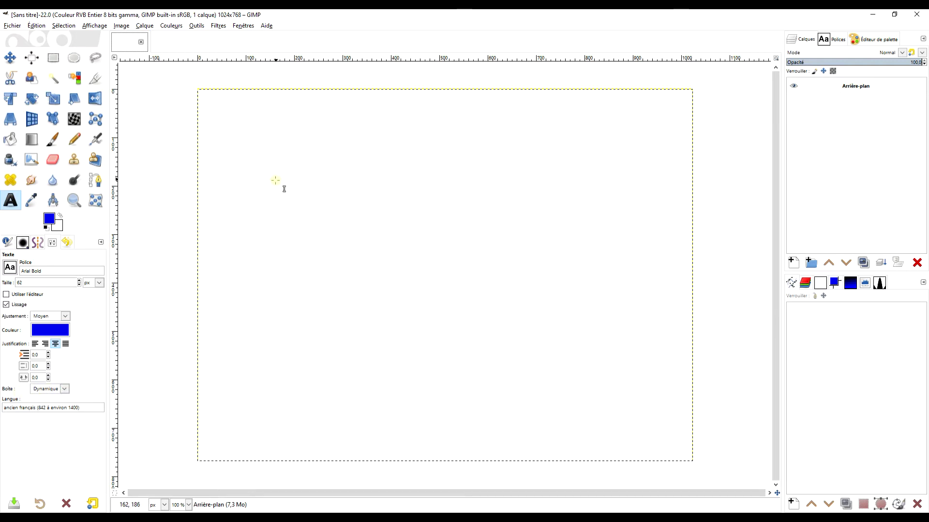
Create a text layer in the upper left area of the canvas reading "ÊTRE CARR" in capitals.
click(228, 187)
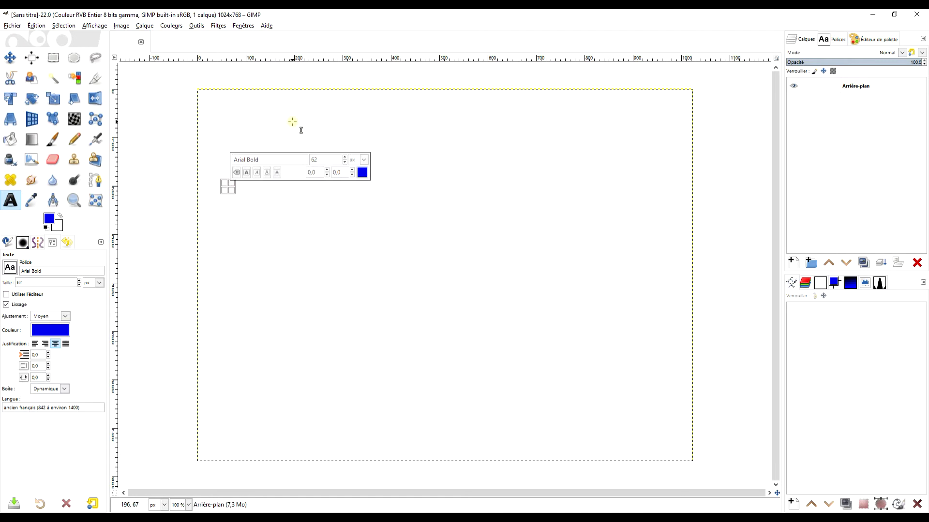
key(Caps_Lock)
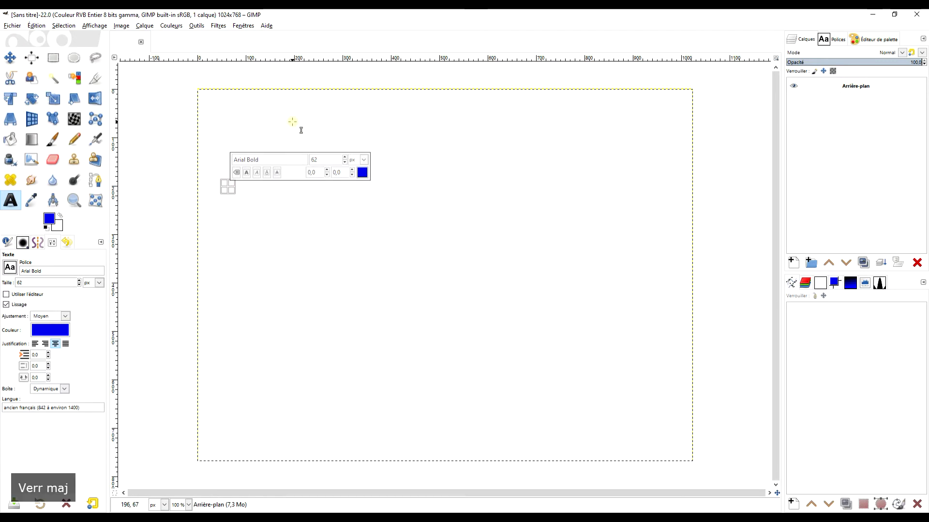
key(shift+bracketright)
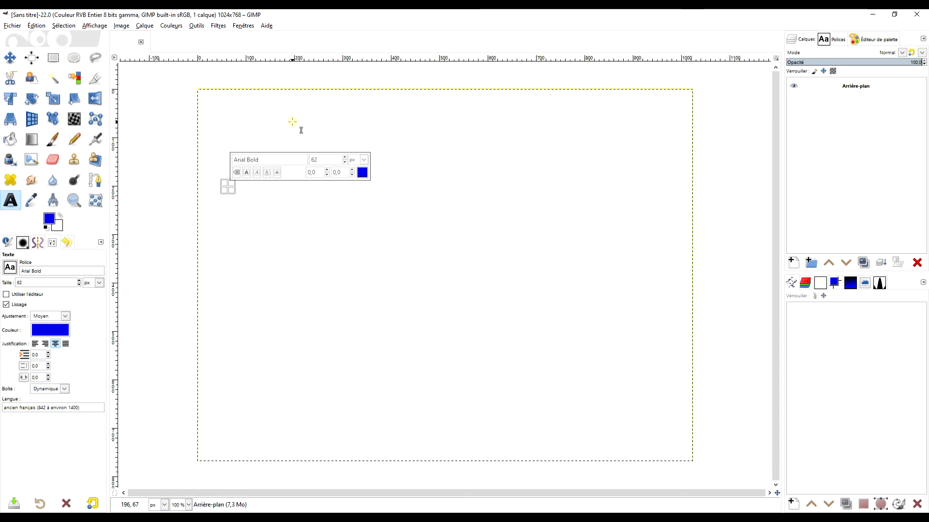
text(ÊTRE )
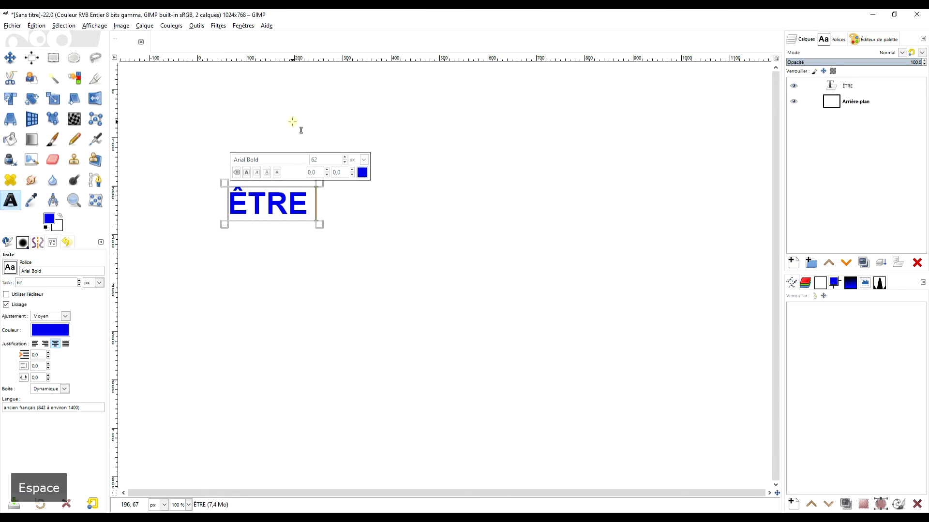
text(CARR)
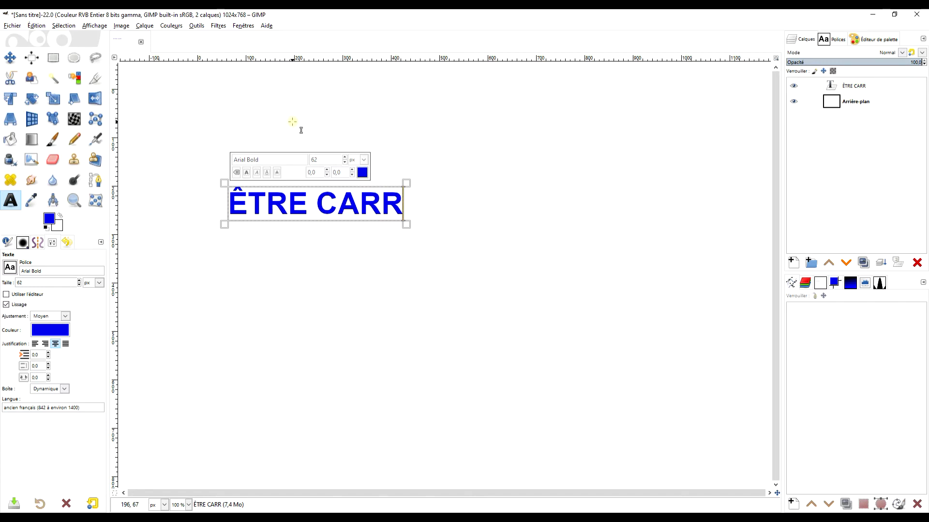
Complete the word with a capital É by entering Unicode code c9 at the end of the text.
key(Caps_Lock)
key(ctrl+shift+u)
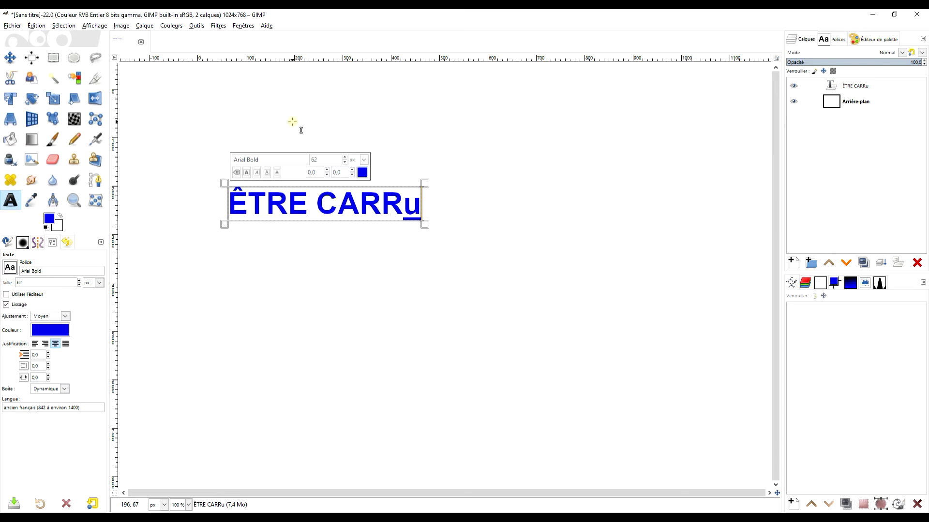
text(c)
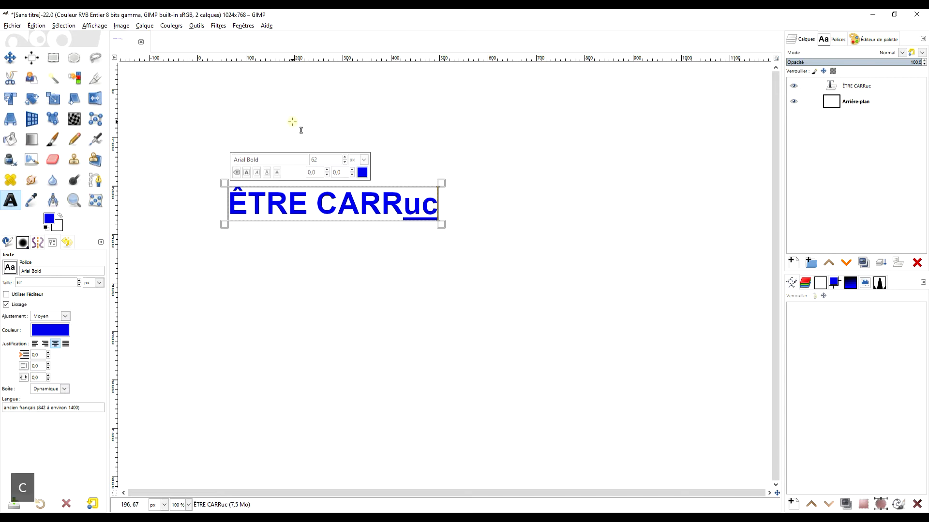
text(9)
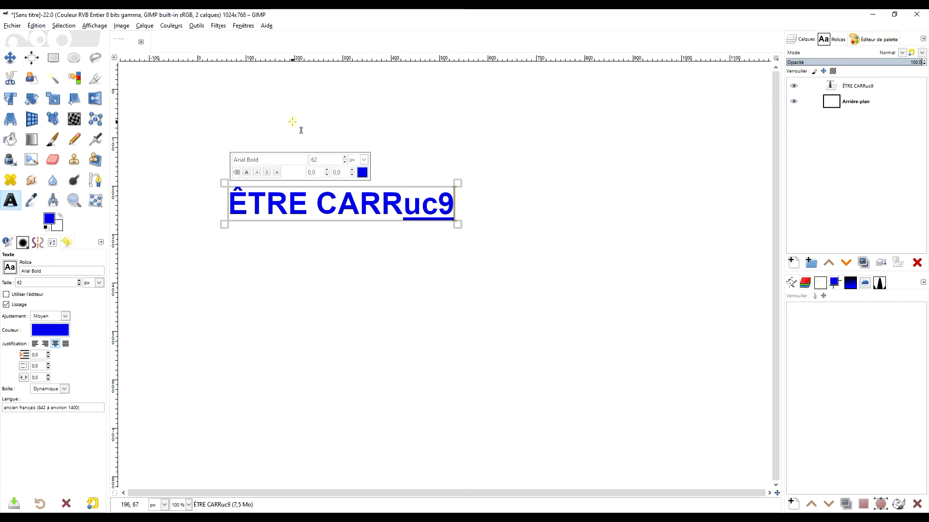
key(Return)
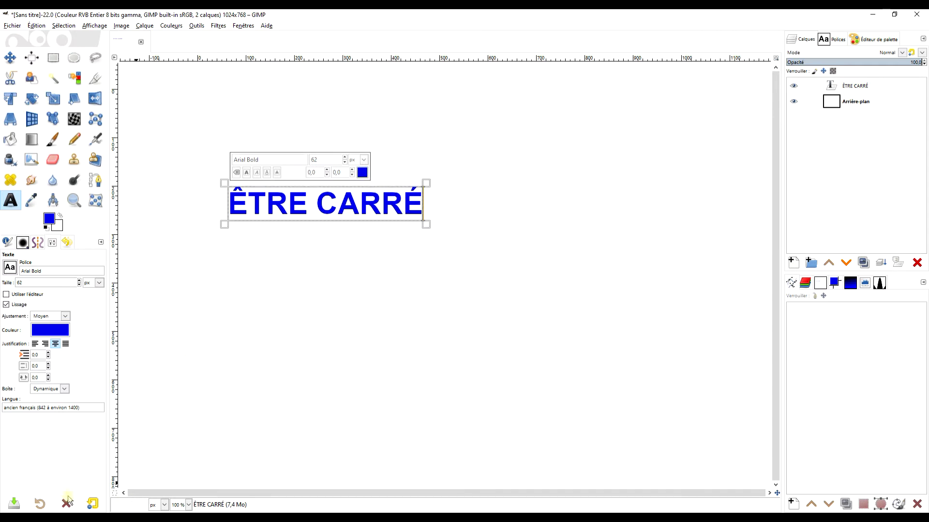
Open the recent file CLAVIER COMMANDE.xcf and show its "C0 C9 C8 C7" layer to examine the marked keys.
click(10, 27)
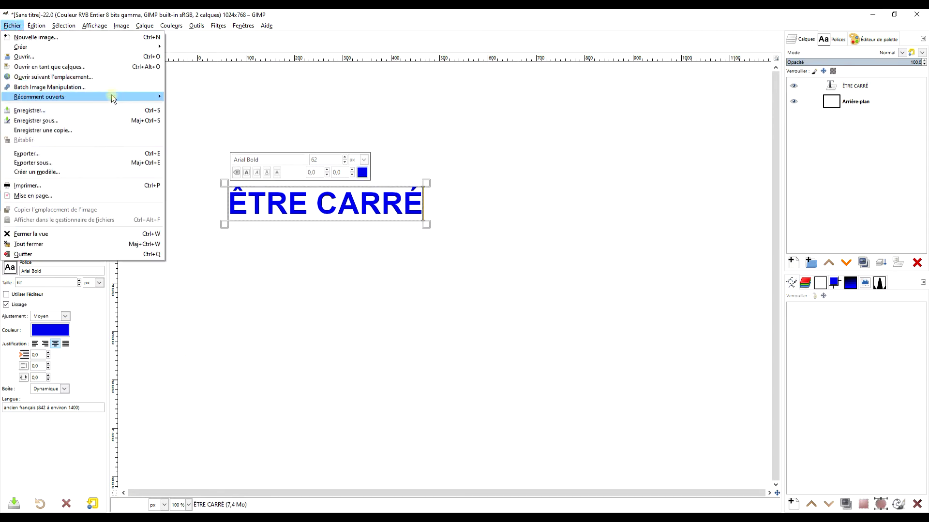
mouse_move(111, 96)
click(238, 100)
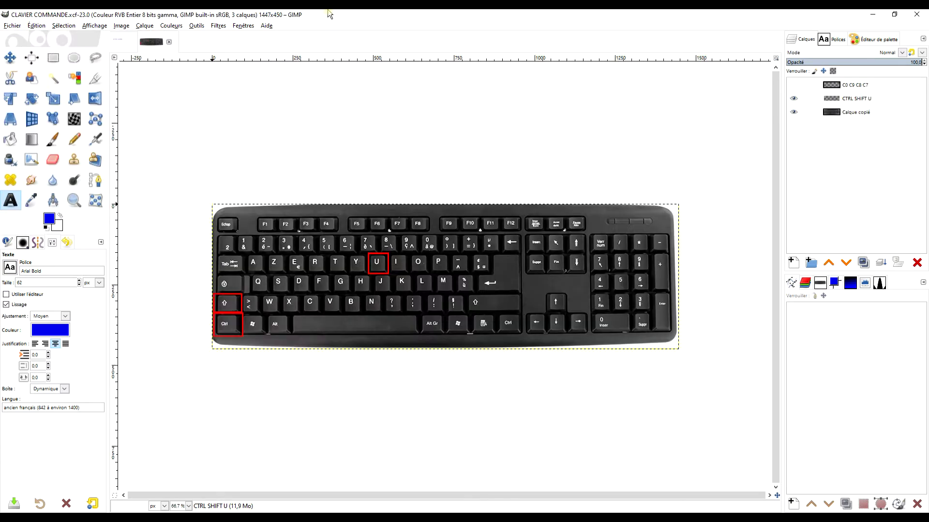
scroll(400, 315, up, 1)
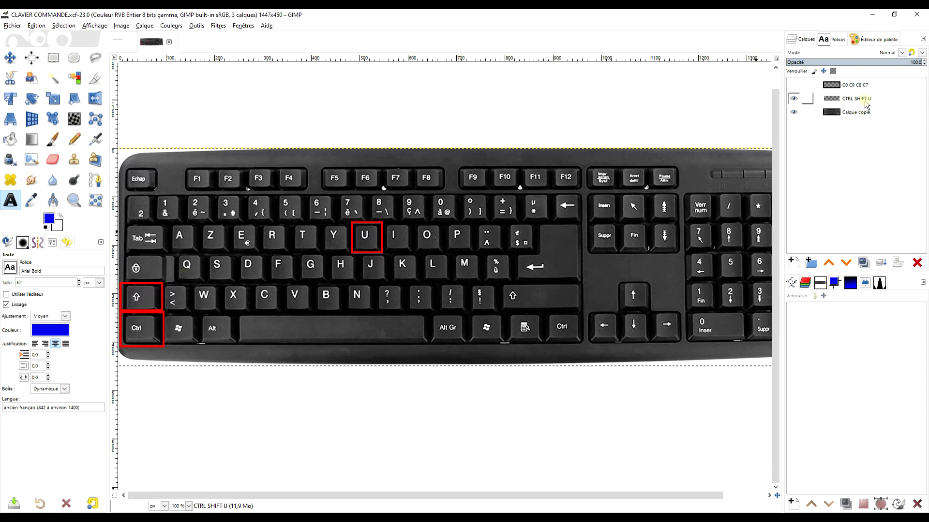
click(793, 85)
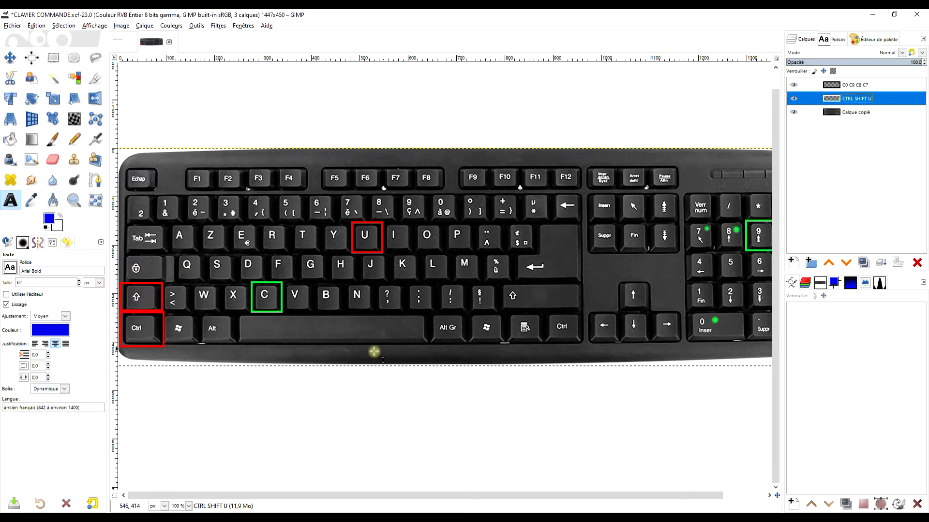
drag(509, 302, 456, 263)
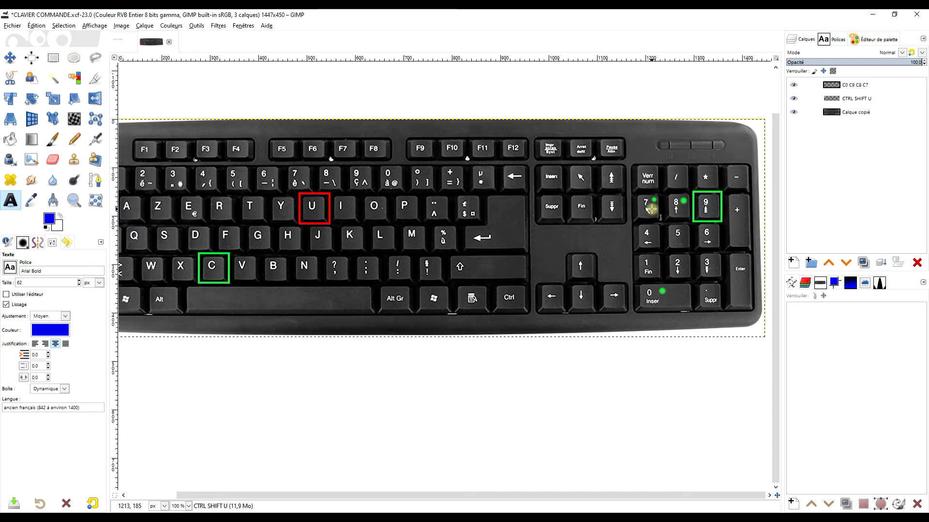
click(660, 292)
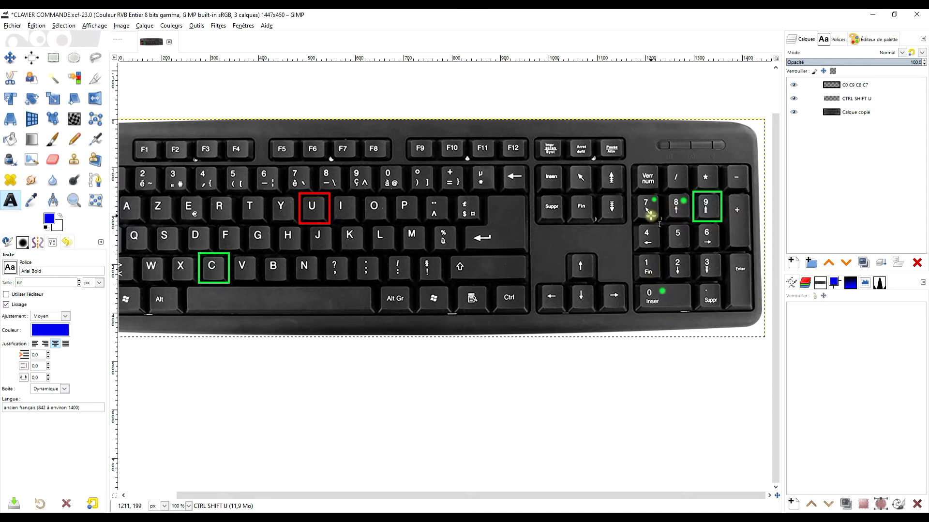
Return to the untitled image, append Ç to the text with Unicode code c7, and delete that character again.
click(118, 41)
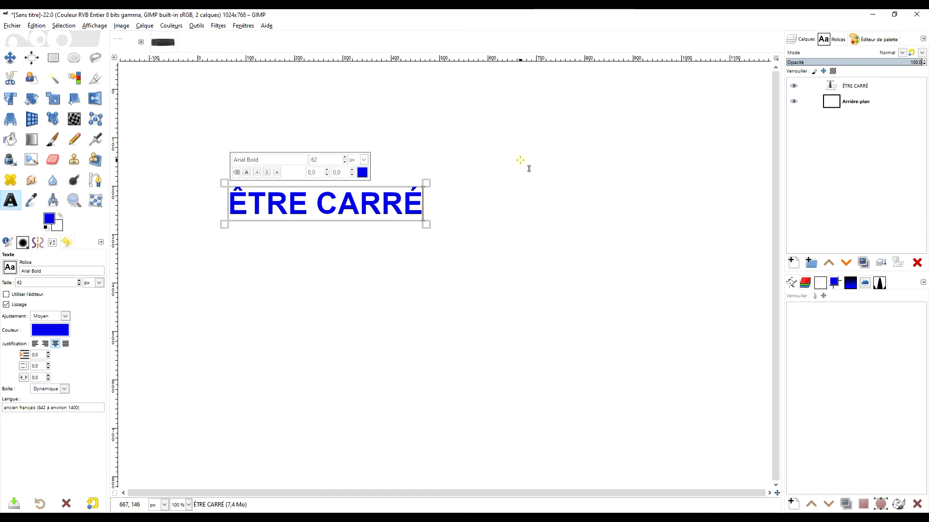
key(ctrl+shift+u)
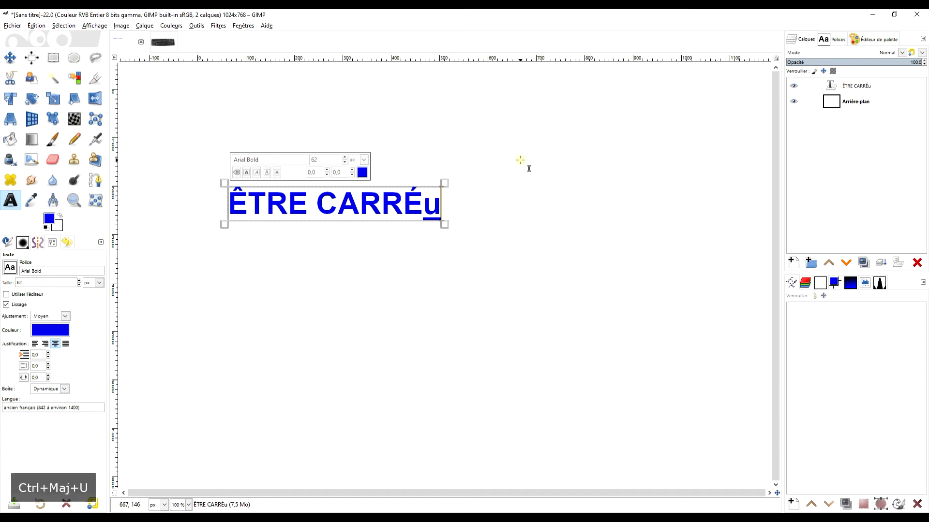
text(c7)
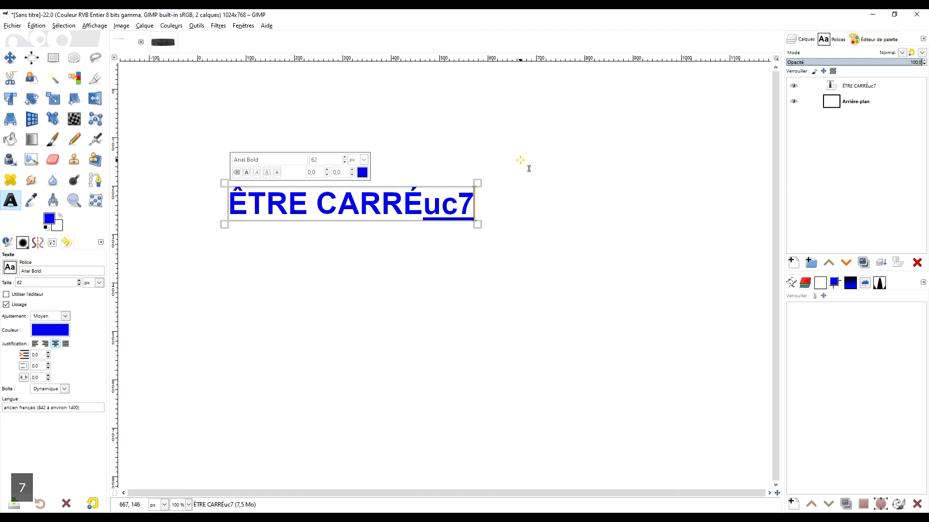
key(Return)
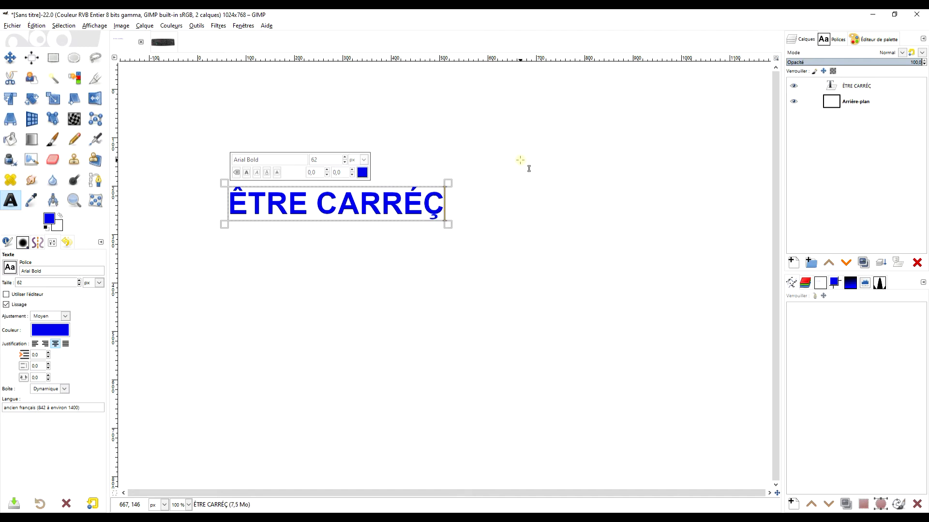
key(BackSpace)
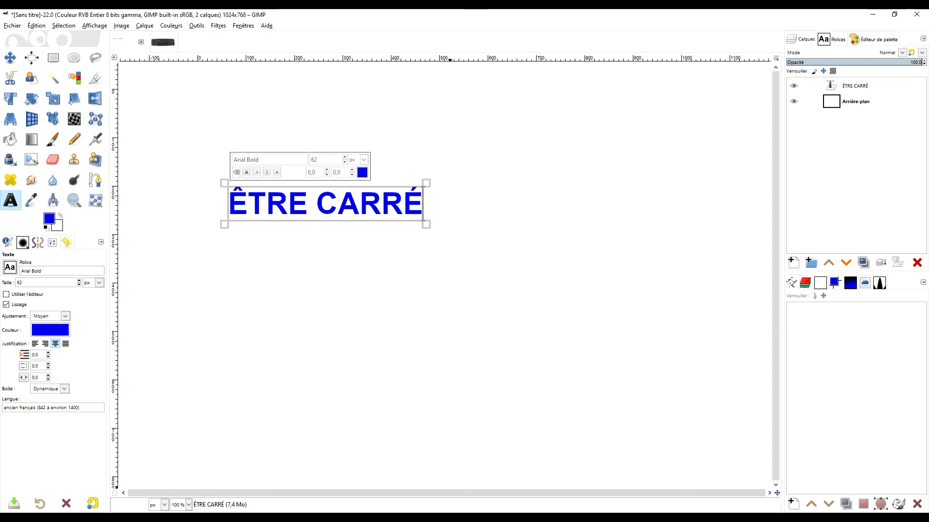
Switch to LibreOffice Writer and copy the whole line "ÊTRE CARRÉ dsd sd".
key(alt+Tab)
click(322, 187)
drag(233, 182, 316, 184)
click(334, 185)
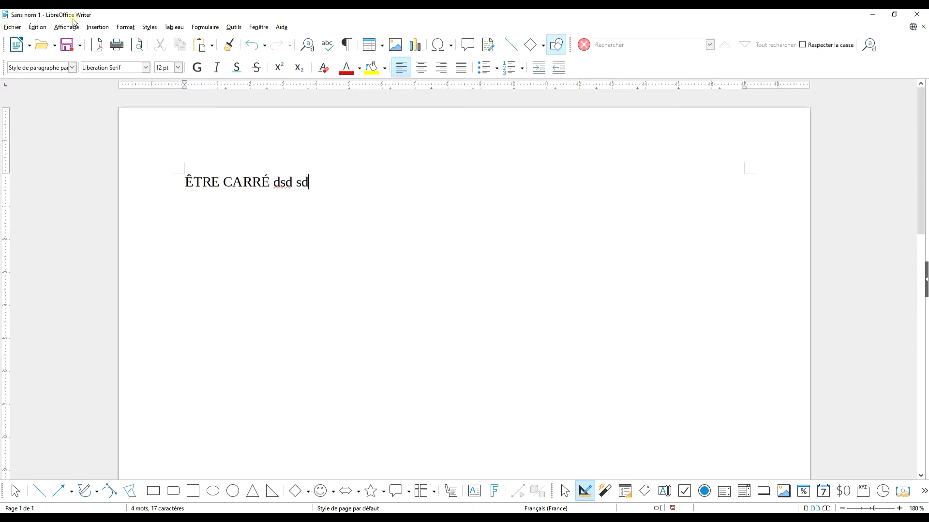
drag(251, 182, 54, 178)
key(ctrl+c)
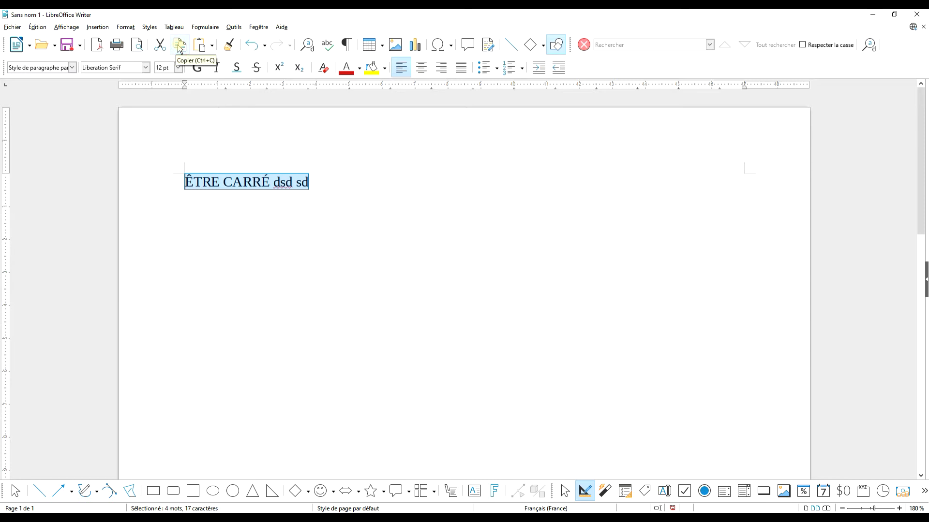
Switch back to GIMP, paste the copied line after the existing text, and undo the paste.
key(alt+Tab)
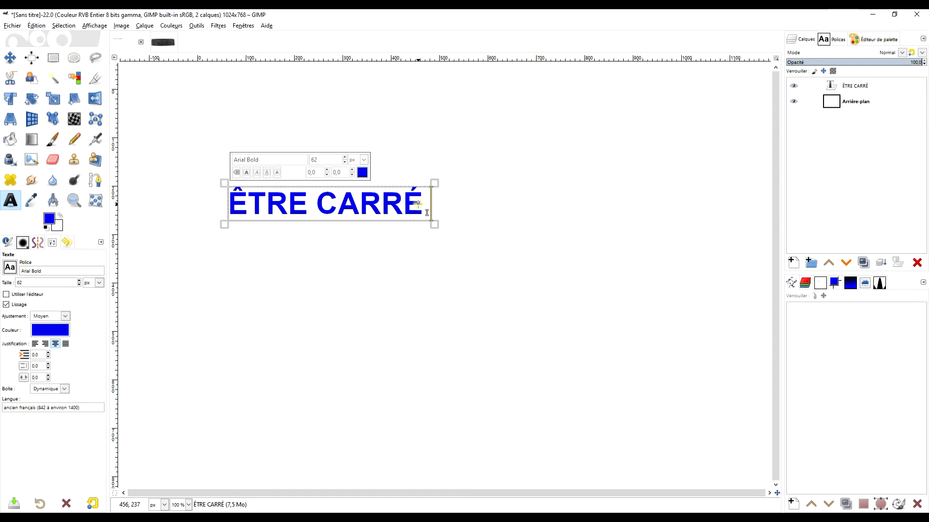
key(ctrl+v)
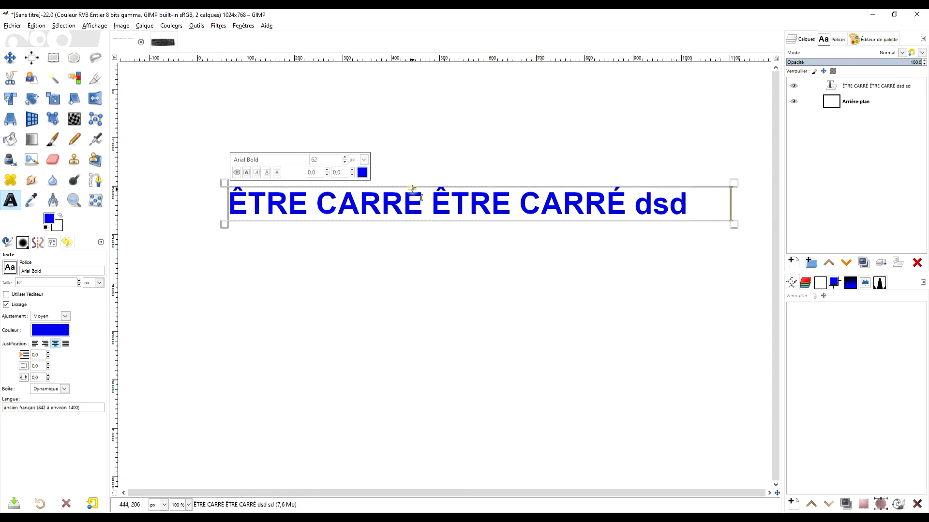
key(ctrl+z)
click(33, 27)
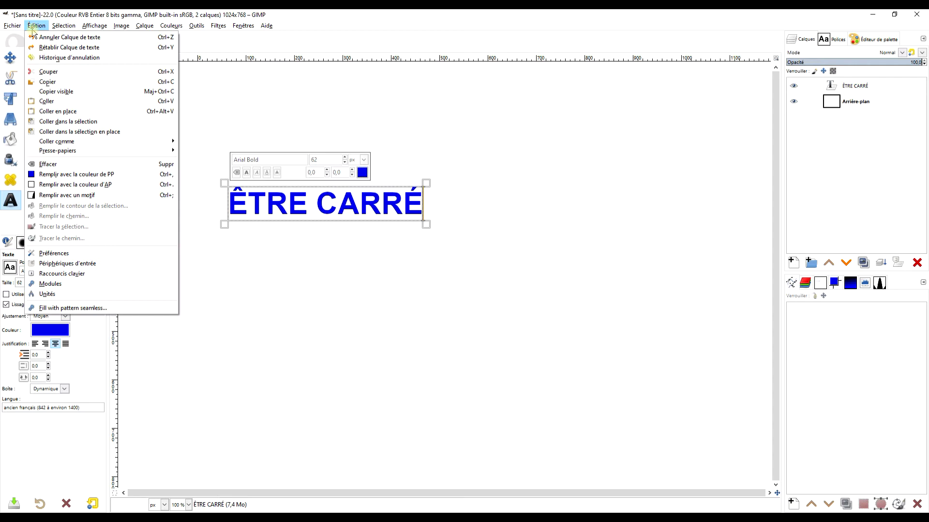
click(378, 19)
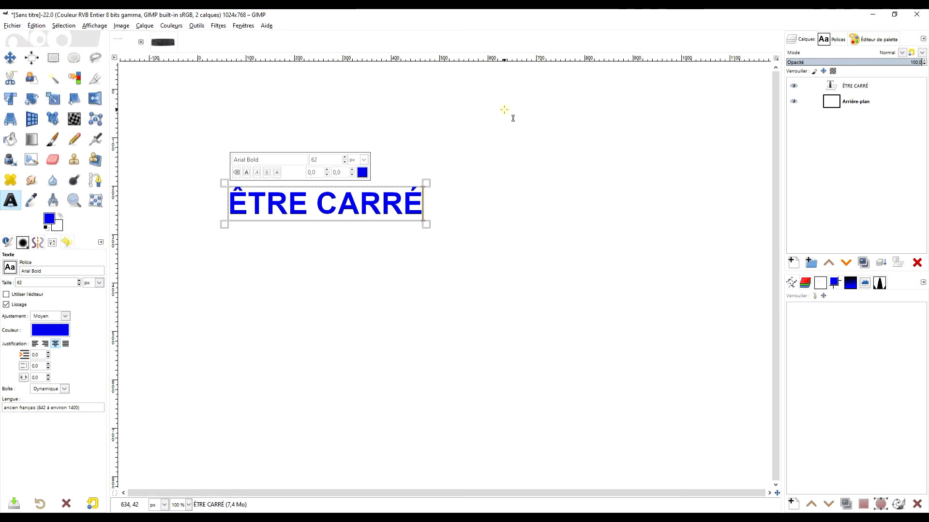
key(Return)
key(BackSpace)
Select all of the "ÊTRE CARRÉ" text and set its size to 144 px.
click(342, 203)
triple_click(342, 203)
click(341, 203)
triple_click(342, 203)
click(342, 203)
triple_click(342, 203)
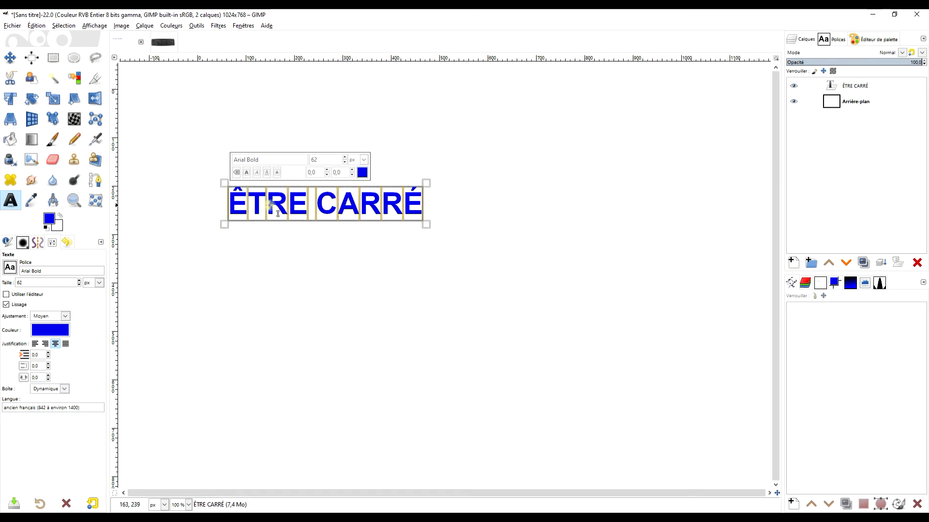
drag(345, 158, 343, 164)
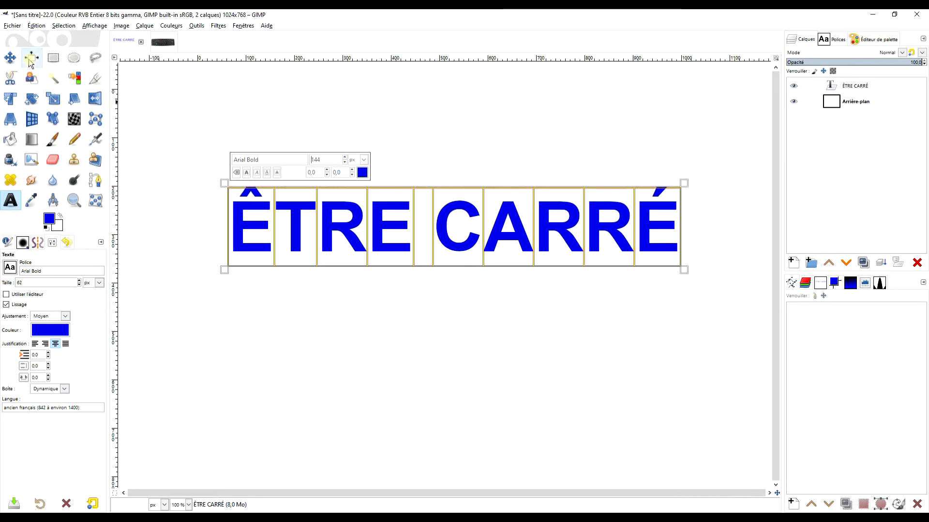
Centre the "ÊTRE CARRÉ" text layer horizontally and vertically relative to the image with the Alignment tool.
click(30, 60)
drag(212, 170, 729, 296)
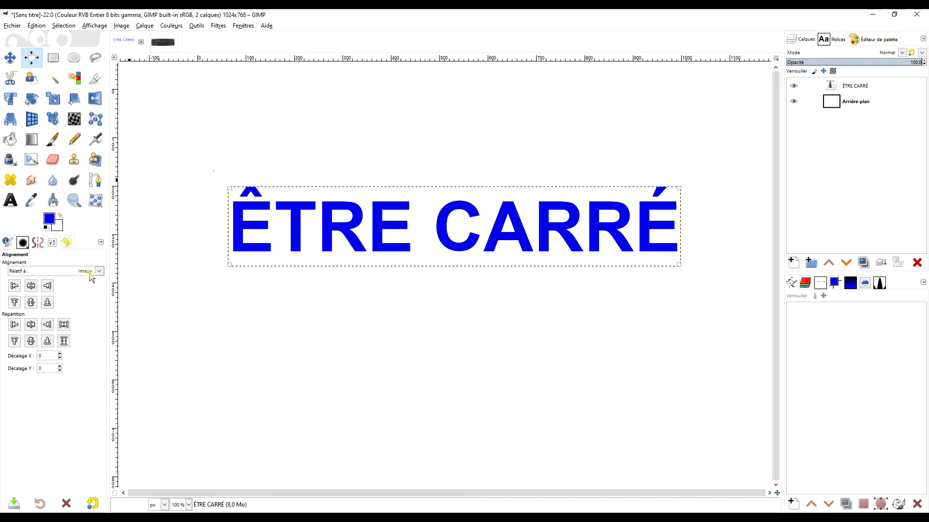
click(31, 286)
click(31, 303)
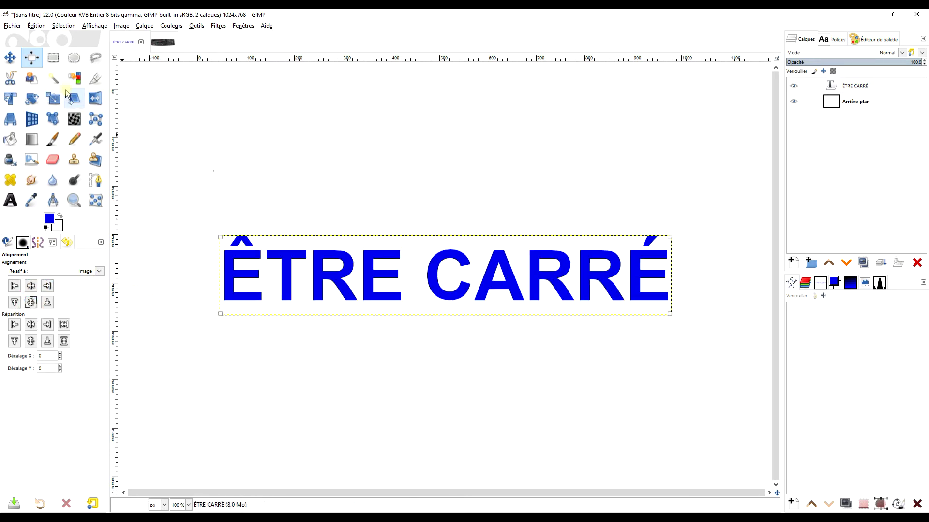
Merge the "ÊTRE CARRÉ" text layer down onto the white background layer, with the Crop tool active.
click(92, 81)
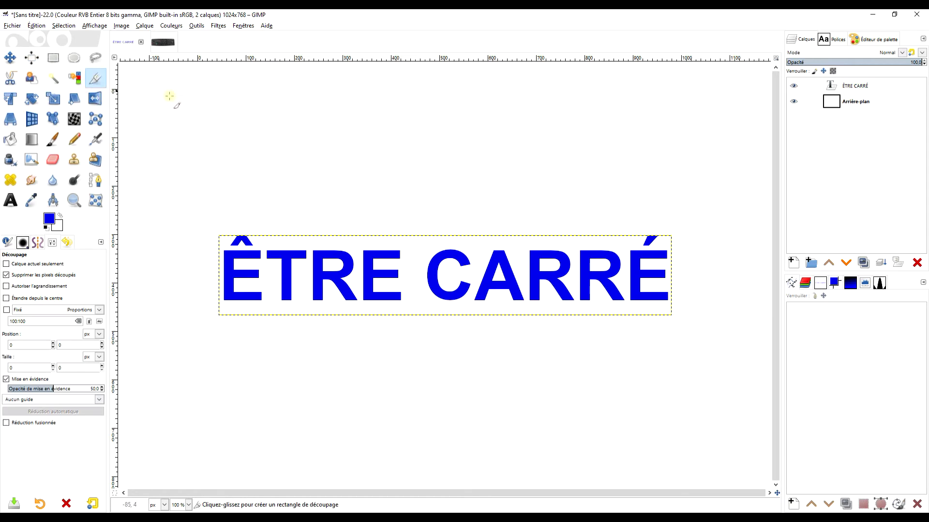
click(870, 87)
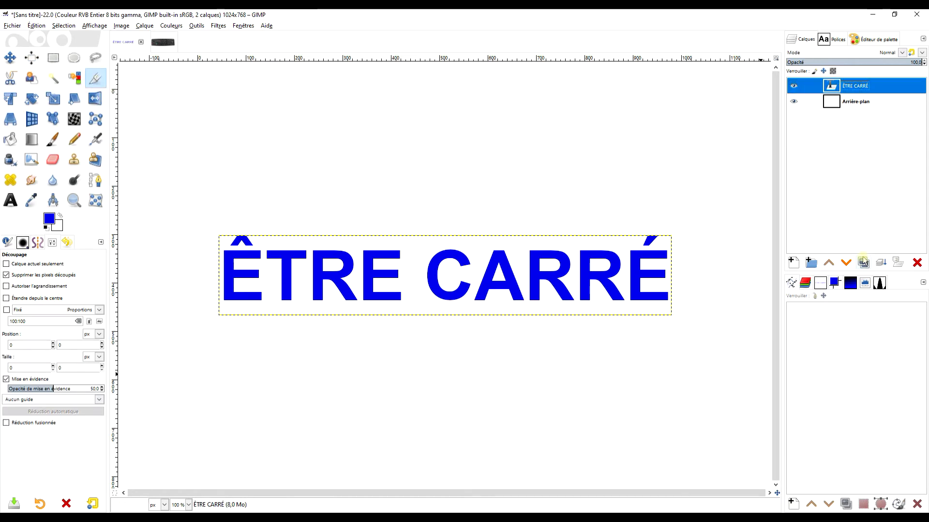
click(882, 263)
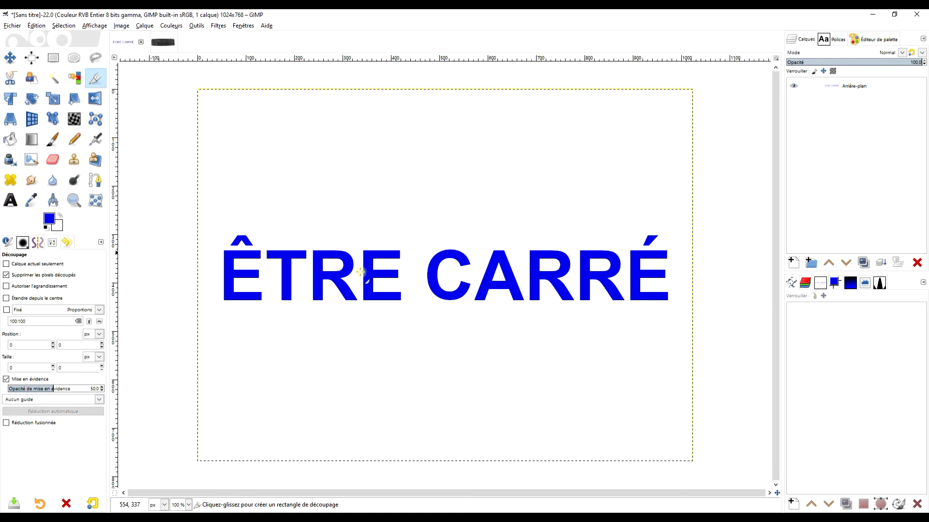
Crop the image to a horizontal band around the "ÊTRE CARRÉ" title, about 1022 × 382 px.
drag(198, 222, 735, 332)
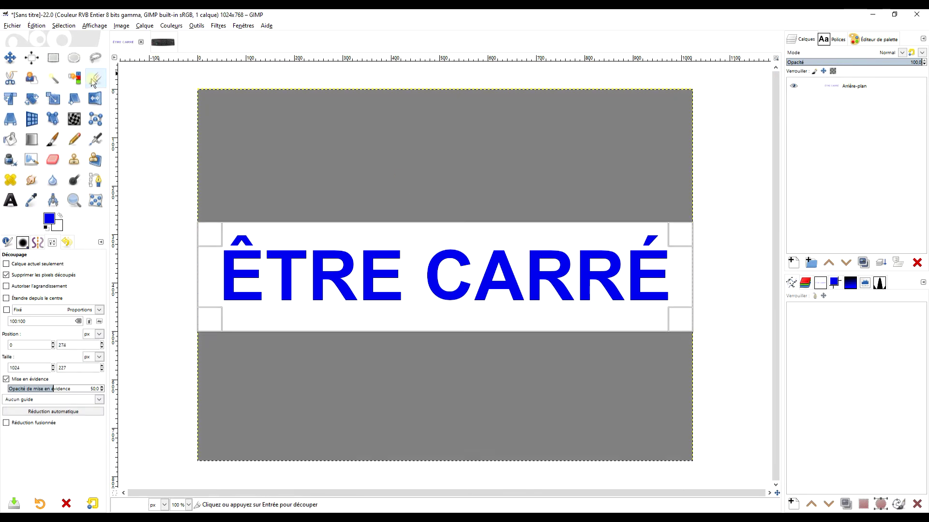
drag(307, 311, 426, 192)
drag(422, 338, 420, 347)
click(436, 266)
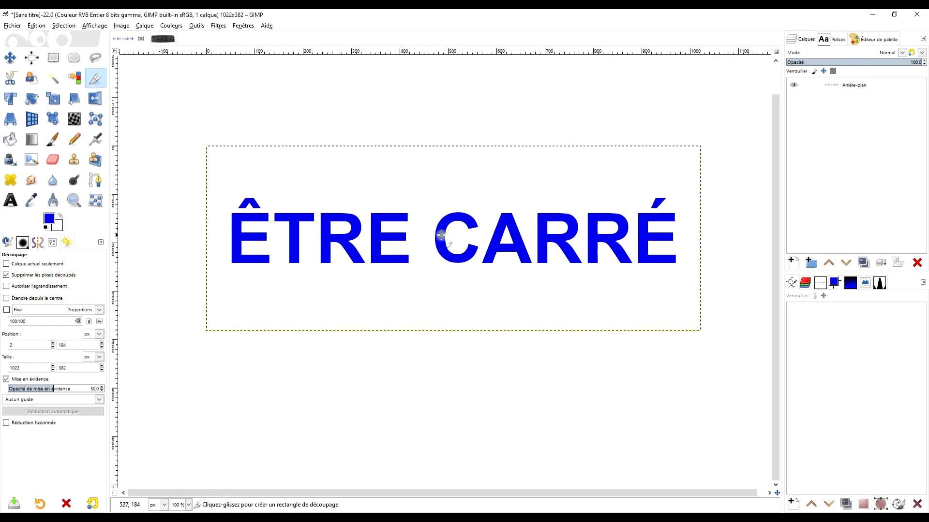
Open the G'MIC-Qt filter collection for the cropped image and search its filters for "quad".
click(73, 200)
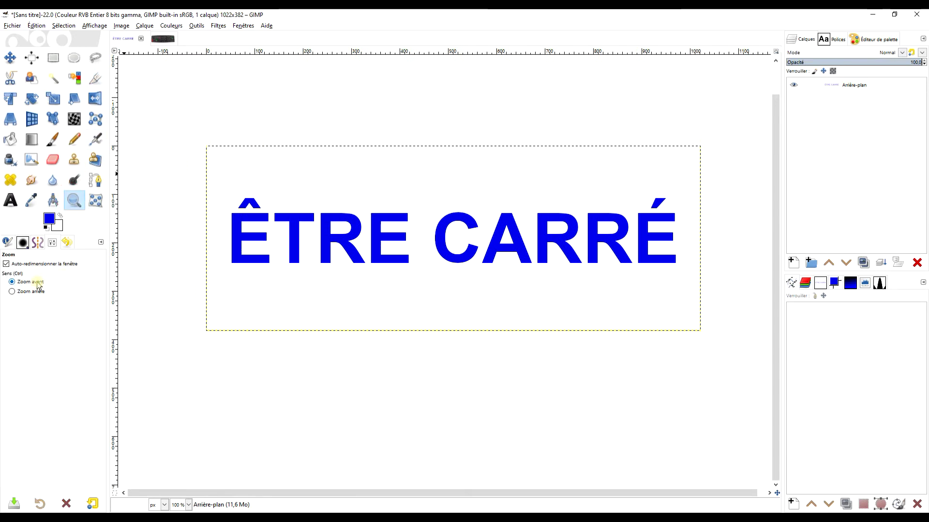
drag(182, 121, 726, 349)
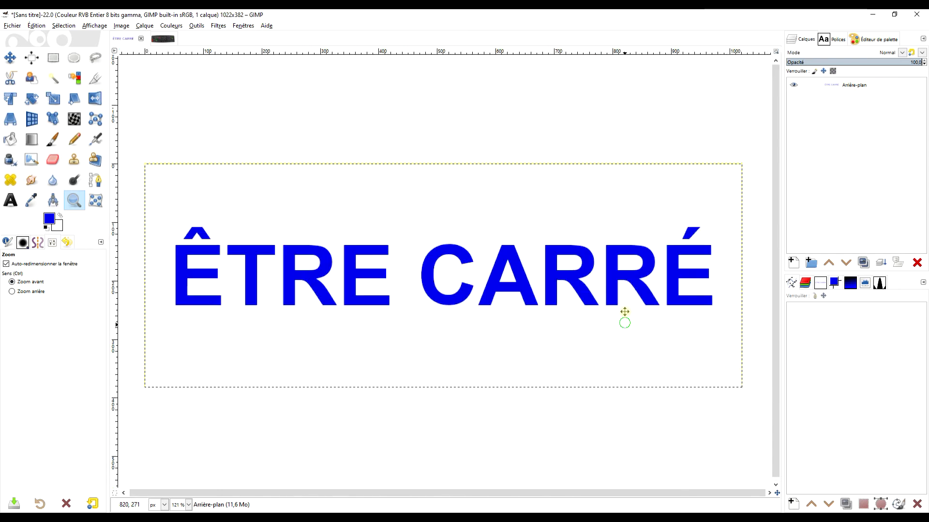
drag(620, 317, 620, 253)
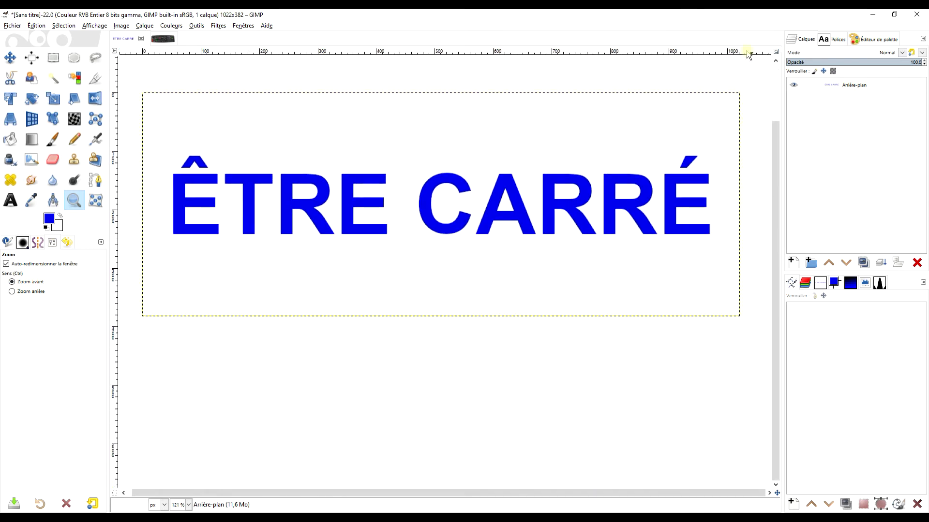
click(216, 27)
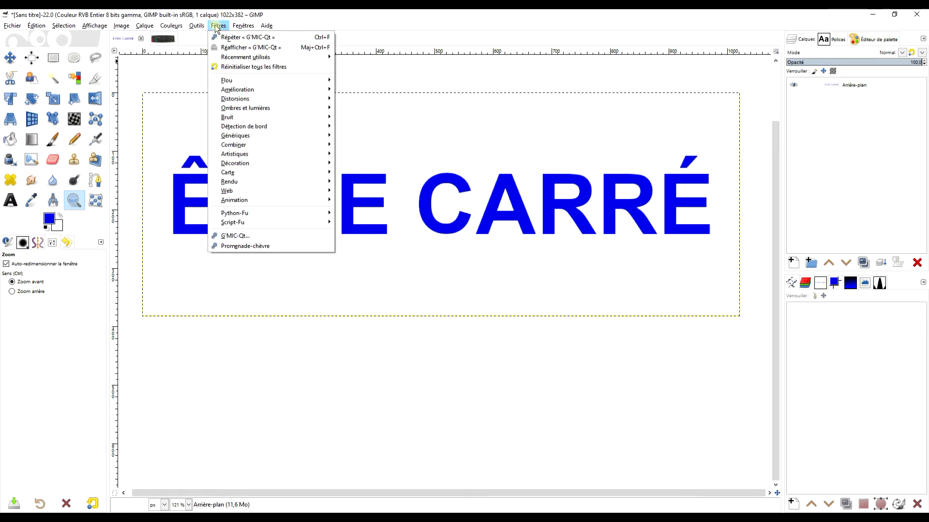
click(255, 237)
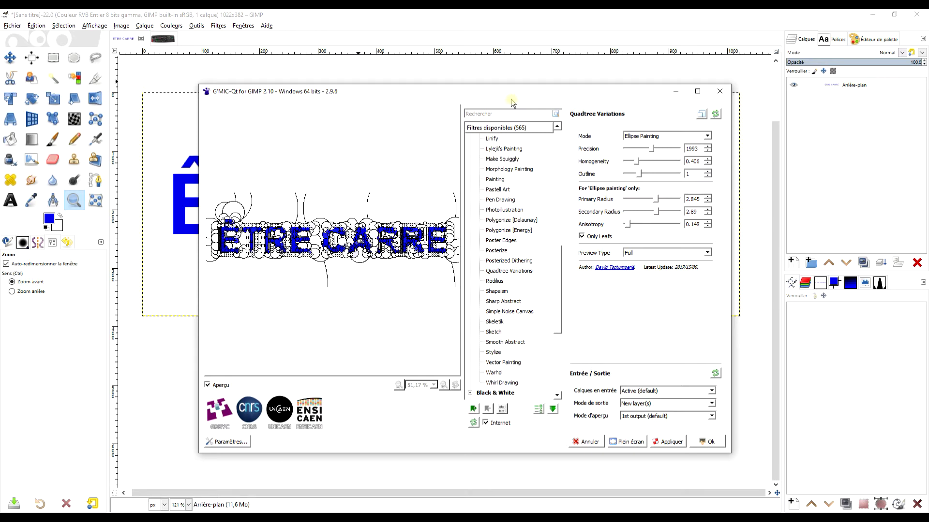
text(quad)
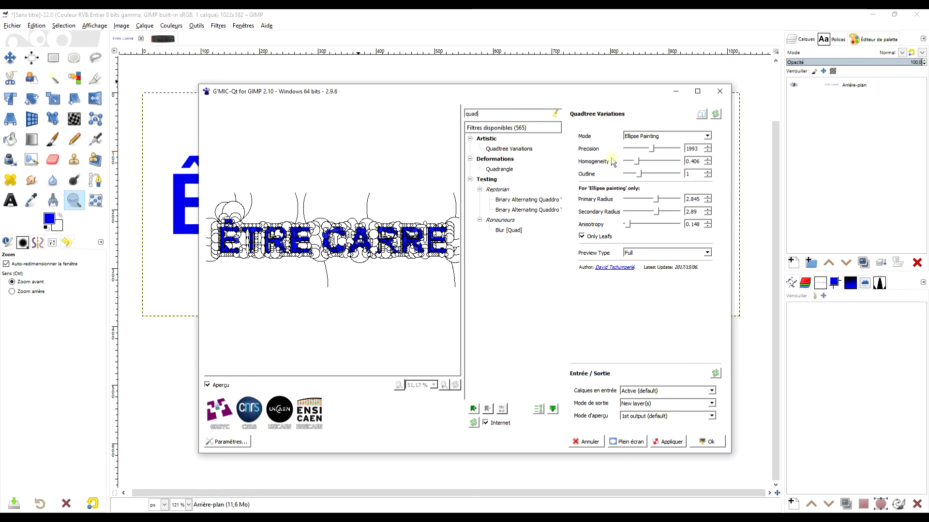
Reset the Quadtree Variations parameters to their defaults, set Outline to 1, and apply the Squares mode as a new layer.
click(713, 115)
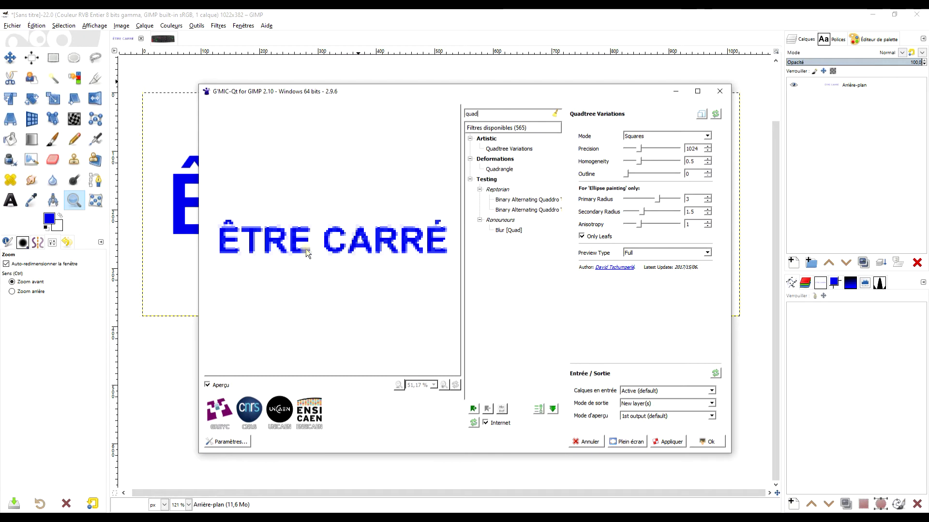
drag(628, 175, 638, 174)
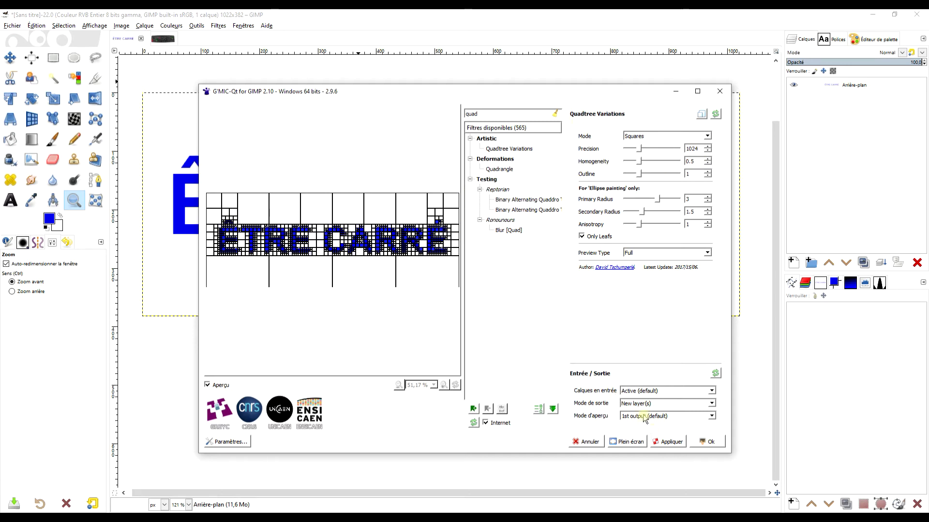
click(669, 442)
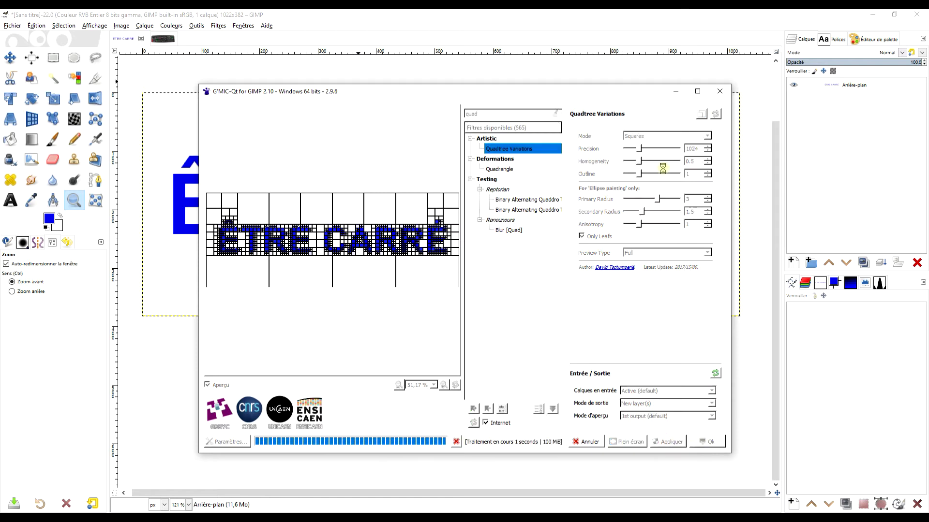
Switch Quadtree Variations to the Sierpinksi Design mode with Outline at 1 and apply it as a new layer.
drag(638, 174, 626, 174)
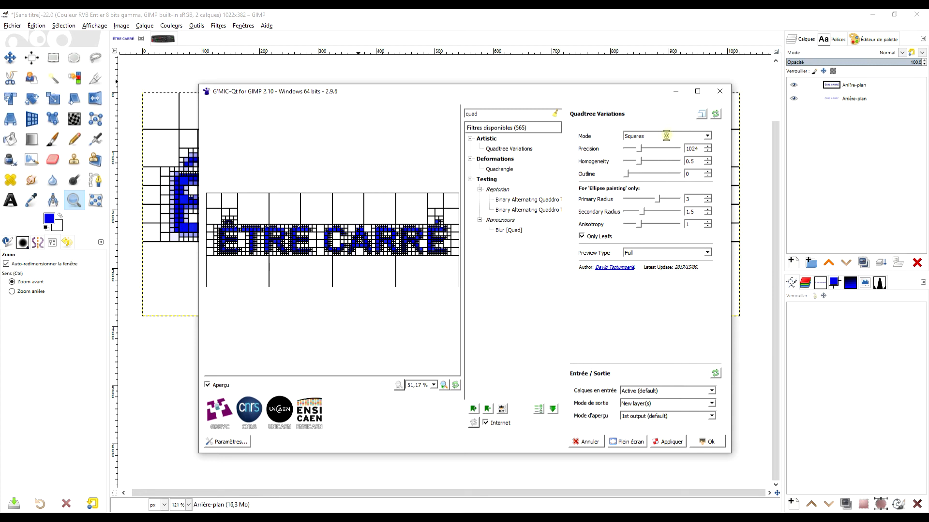
click(652, 140)
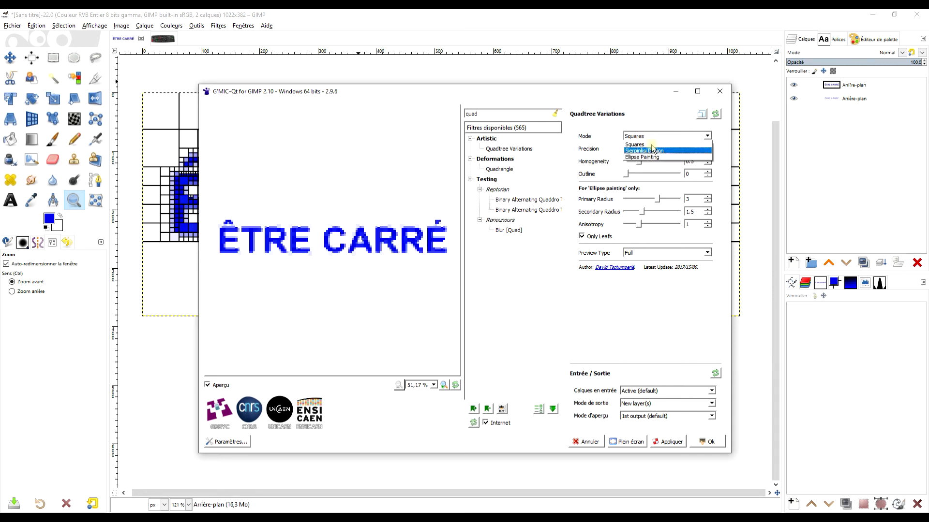
click(642, 123)
drag(628, 177, 639, 177)
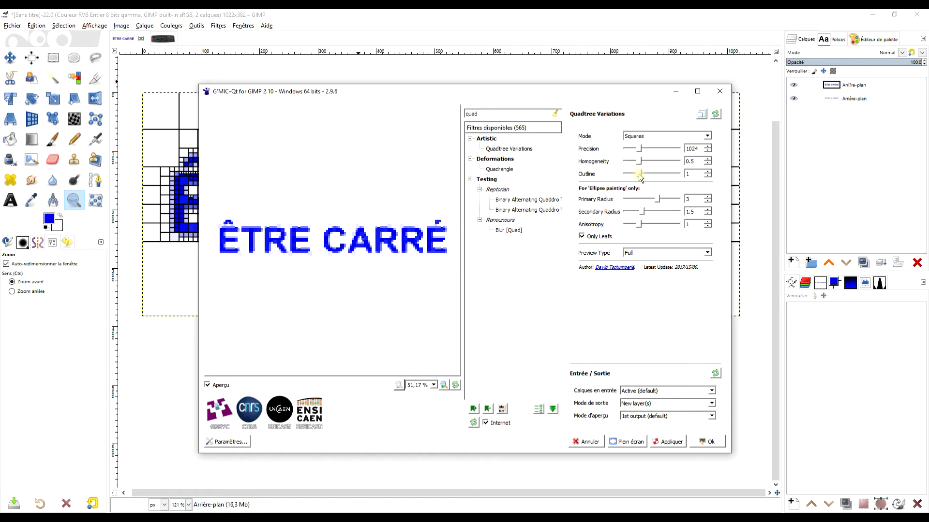
click(651, 136)
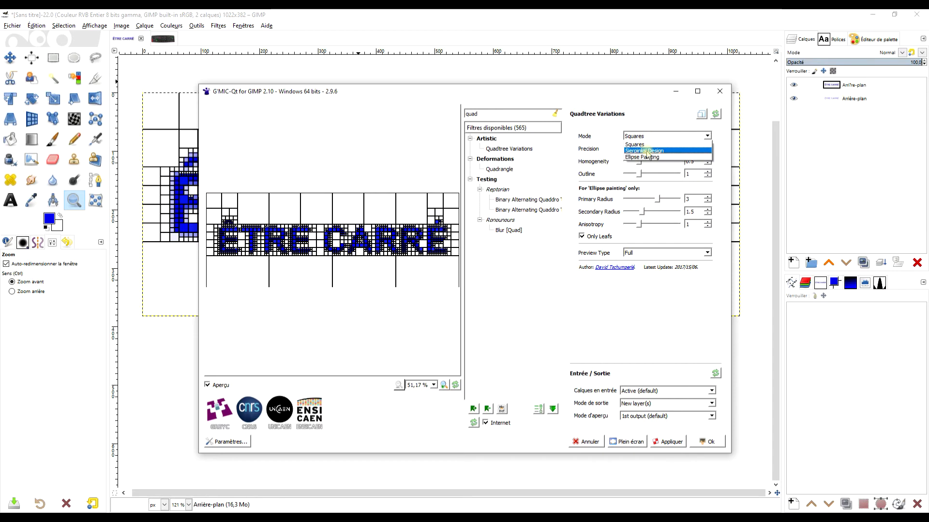
click(647, 152)
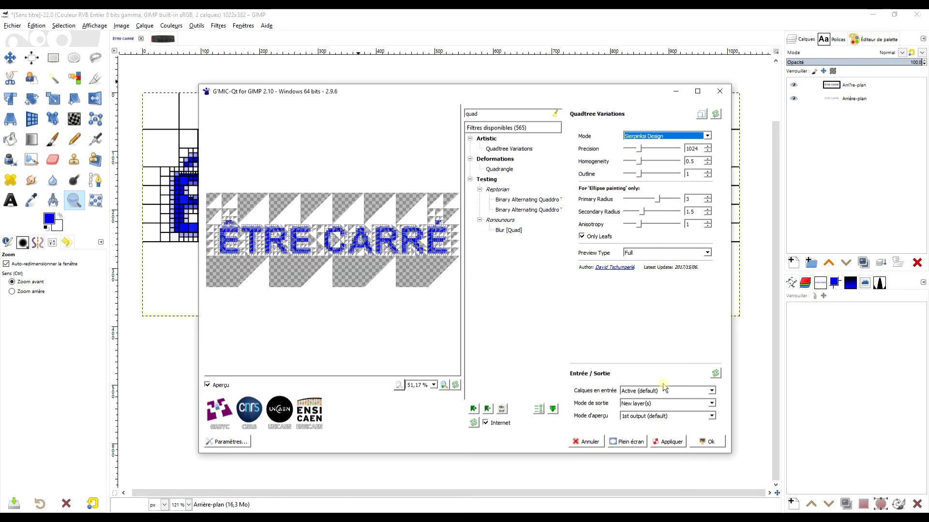
click(669, 442)
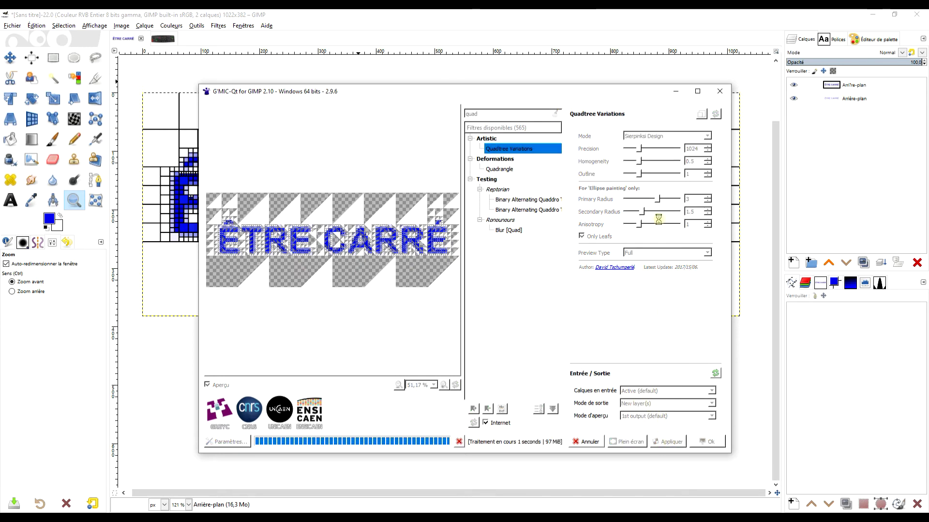
Set Quadtree Variations to Ellipse Painting with Secondary Radius 3.03 and Anisotropy 0.112, then apply it and close the filter window.
click(651, 136)
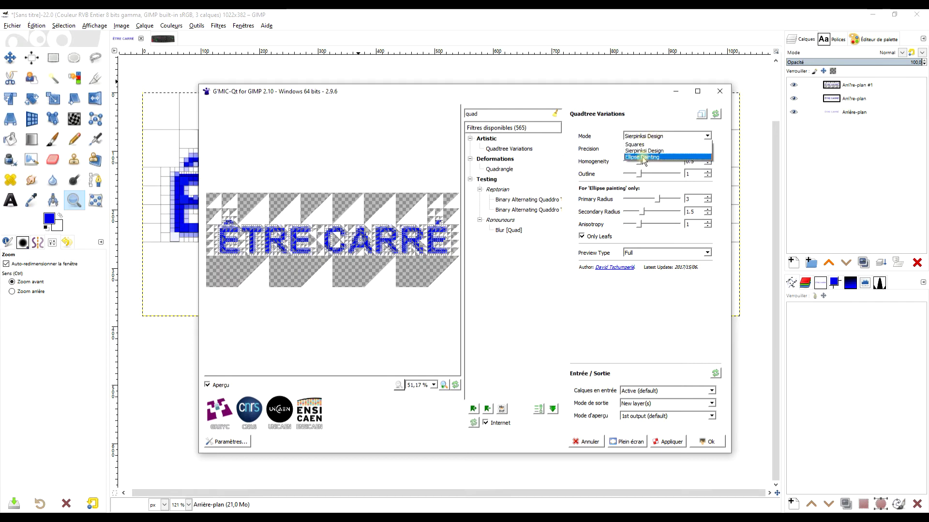
click(643, 158)
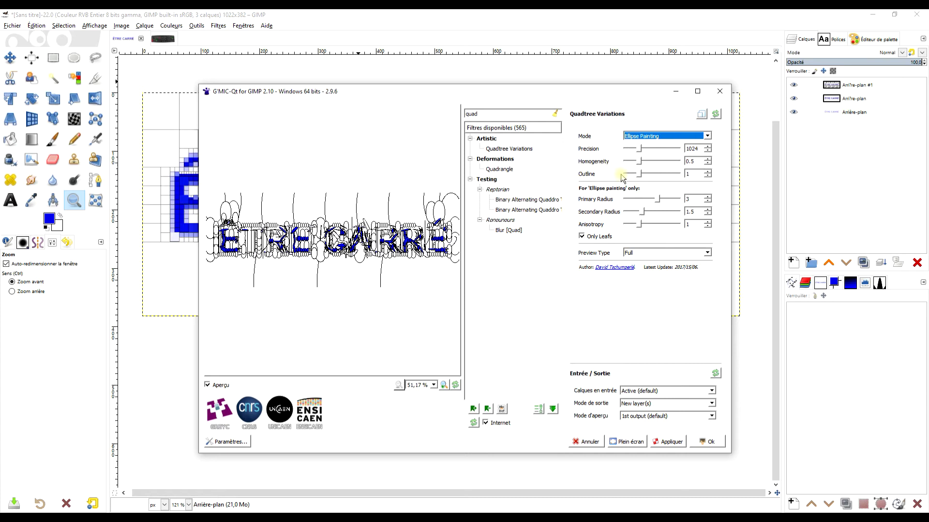
drag(640, 213, 658, 212)
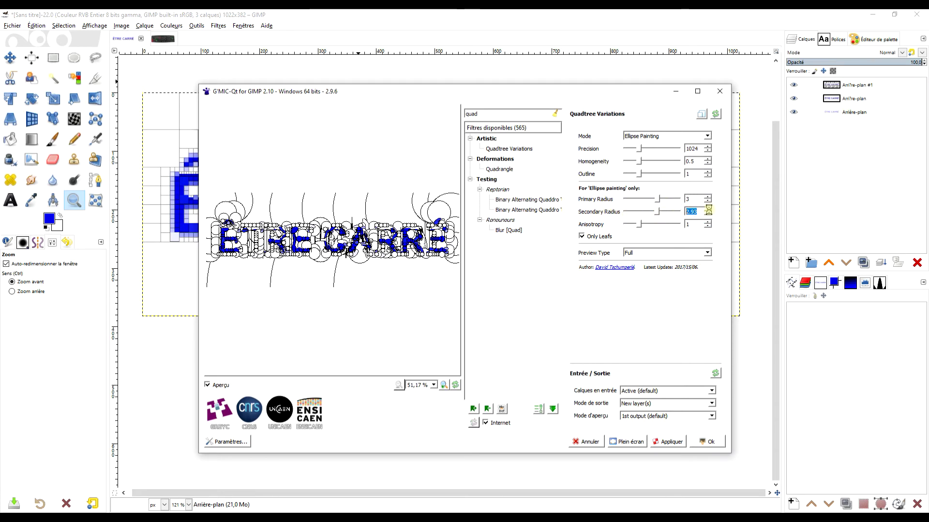
drag(657, 211, 661, 215)
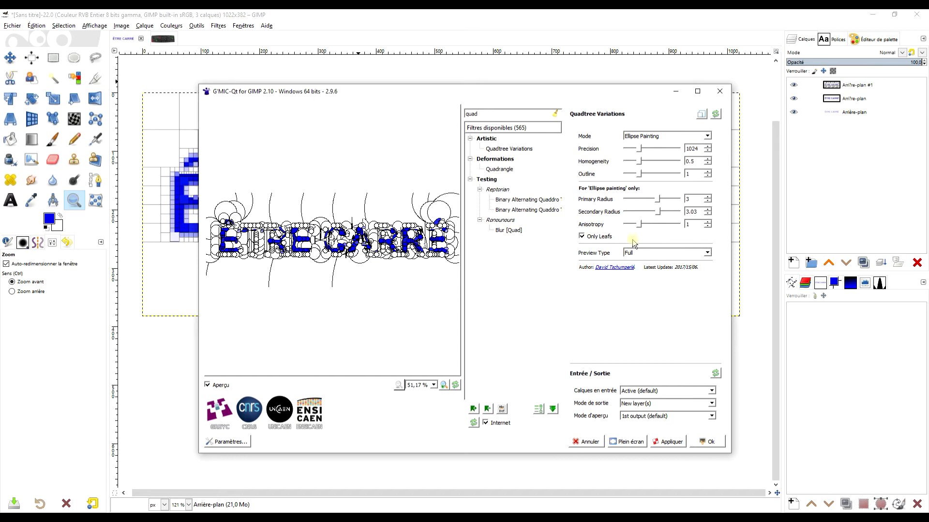
drag(639, 225, 633, 226)
drag(631, 223, 628, 224)
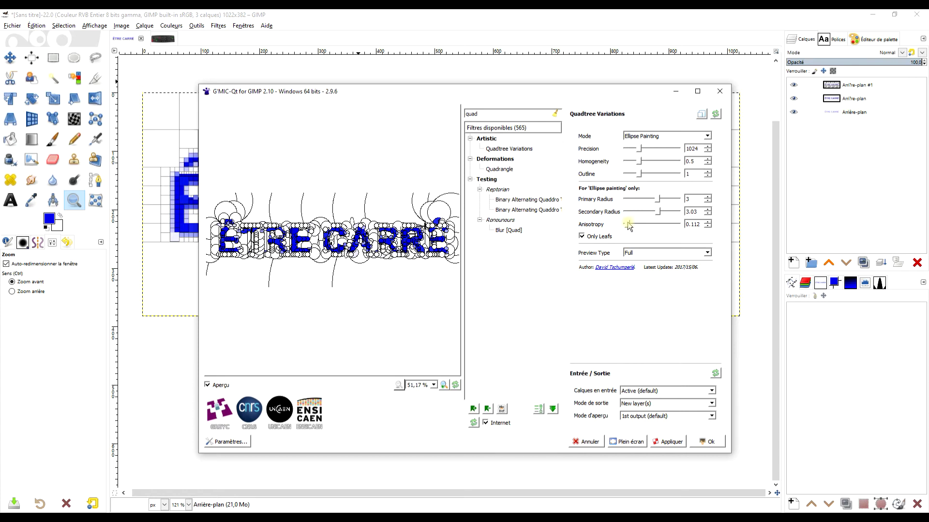
click(707, 442)
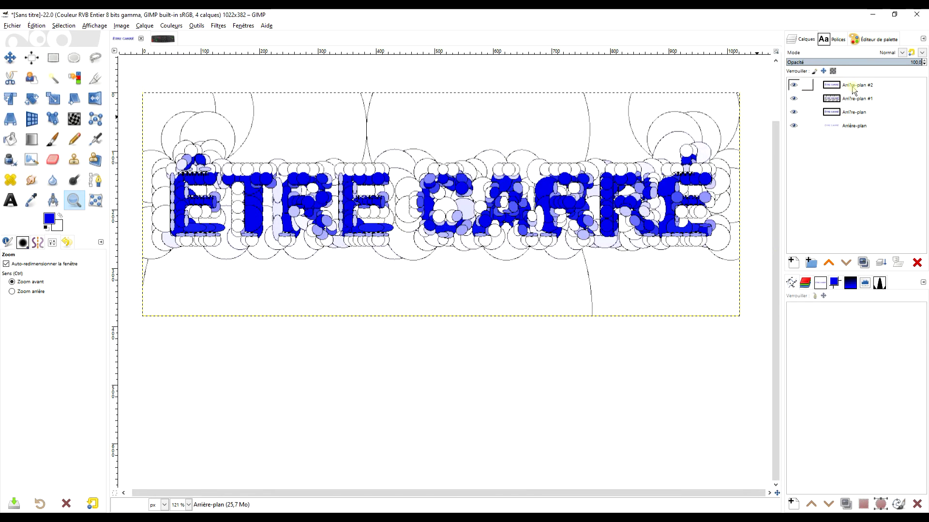
Hide the two uppermost filter result layers and rename the layer with the squares effect as "SQUARES".
click(792, 86)
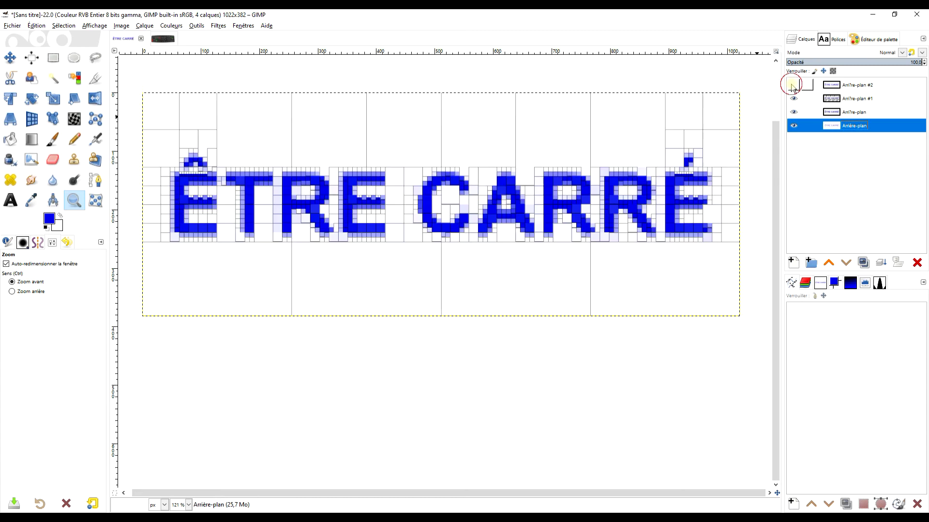
click(793, 98)
click(856, 112)
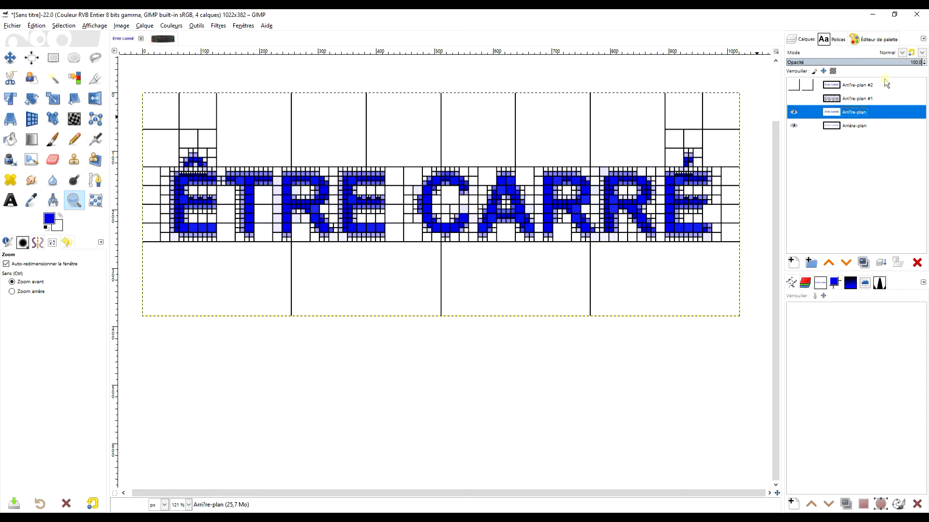
double_click(855, 113)
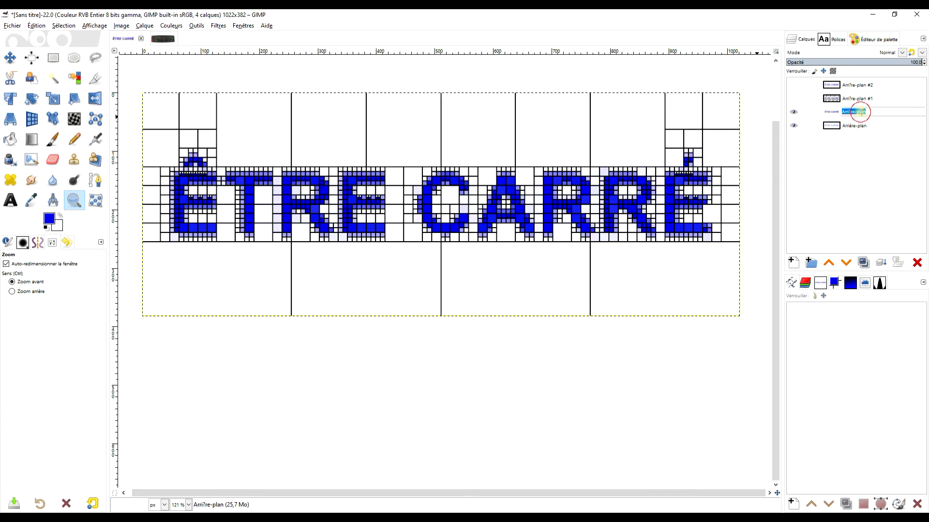
text(SUARE)
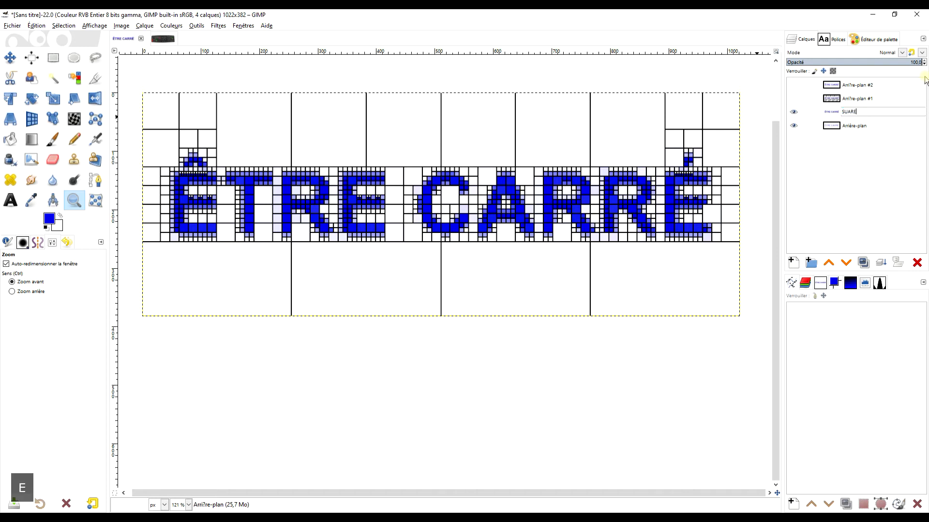
key(BackSpace)
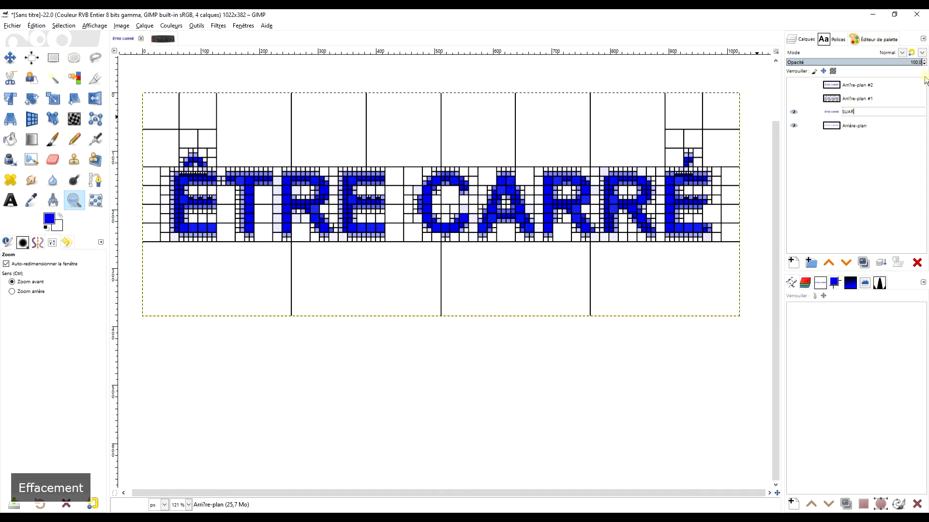
text(QUARE)
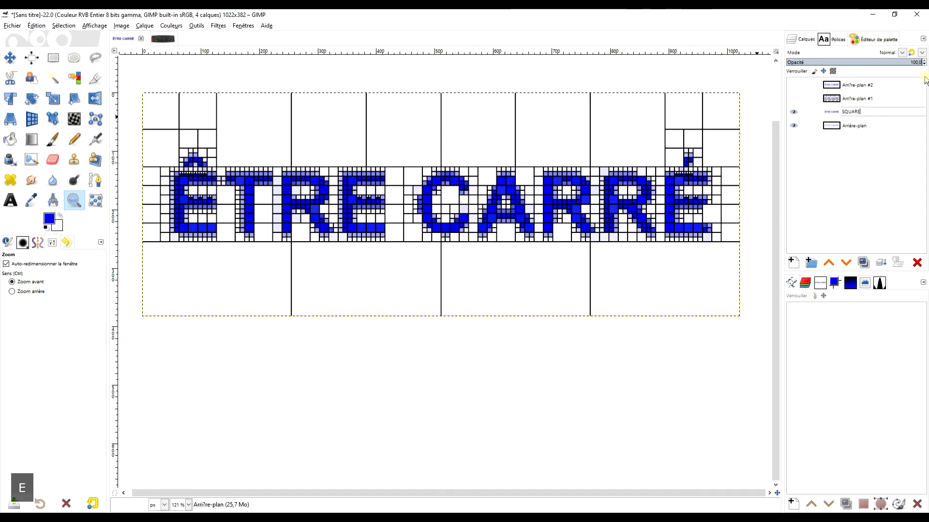
text(S)
key(Return)
Rename the hidden layer just above SQUARES as "SIERPINKSI DESIGN".
double_click(868, 100)
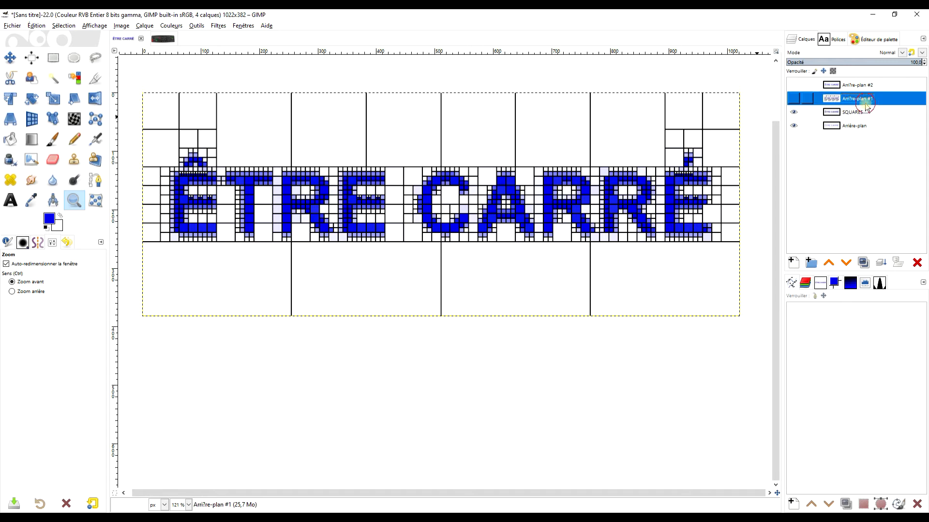
text(SIERPINKSI)
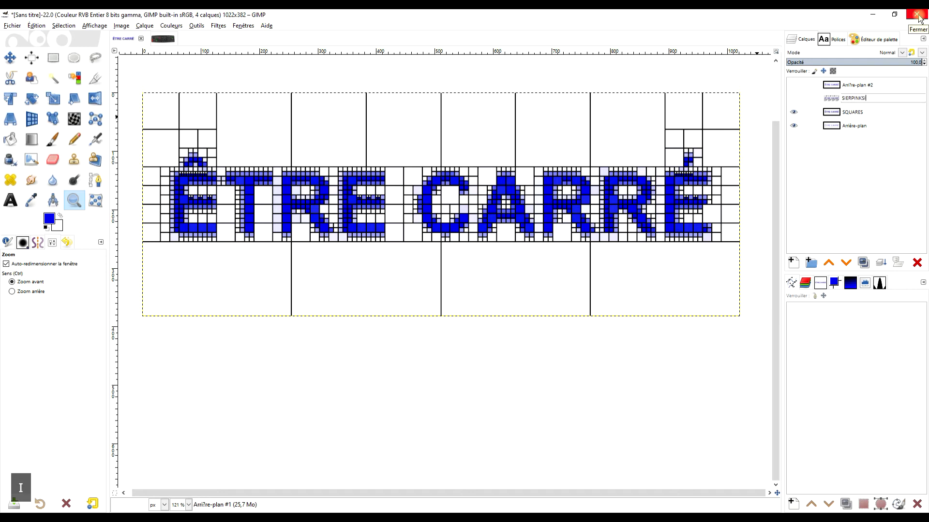
text( DESIGN)
key(Return)
Rename the uppermost hidden filter result layer as "ELLIPSE PAINTING".
double_click(855, 85)
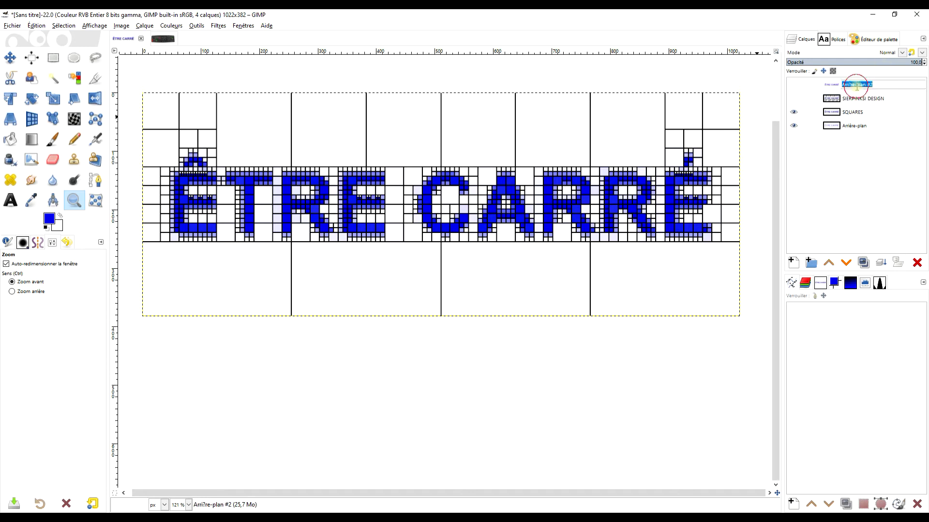
text(ELLIP)
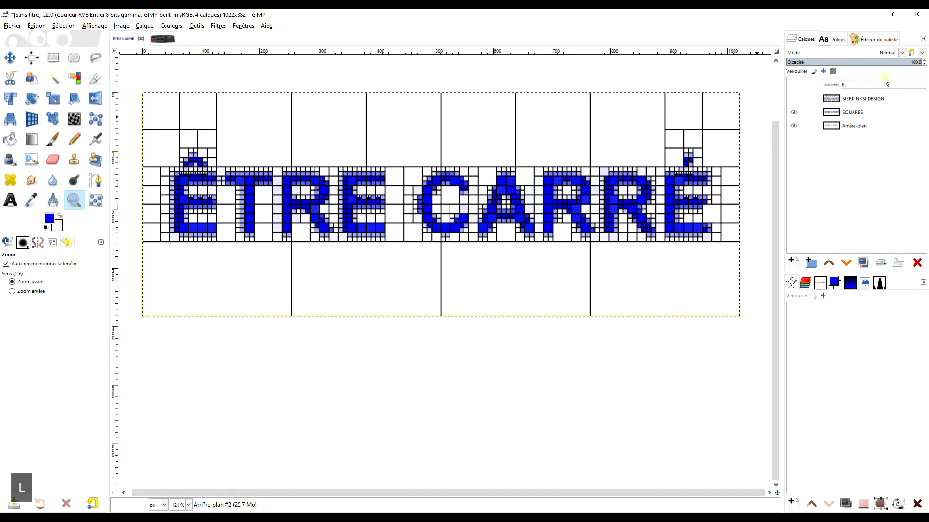
key(BackSpace)
key(BackSpace)
key(BackSpace)
key(BackSpace)
key(BackSpace)
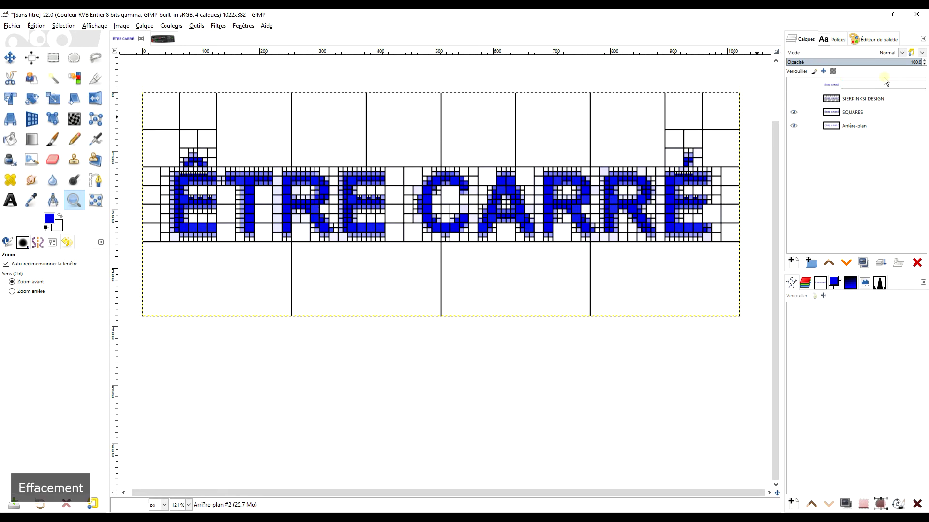
text(PAIT)
key(BackSpace)
key(BackSpace)
key(BackSpace)
key(BackSpace)
text(EL)
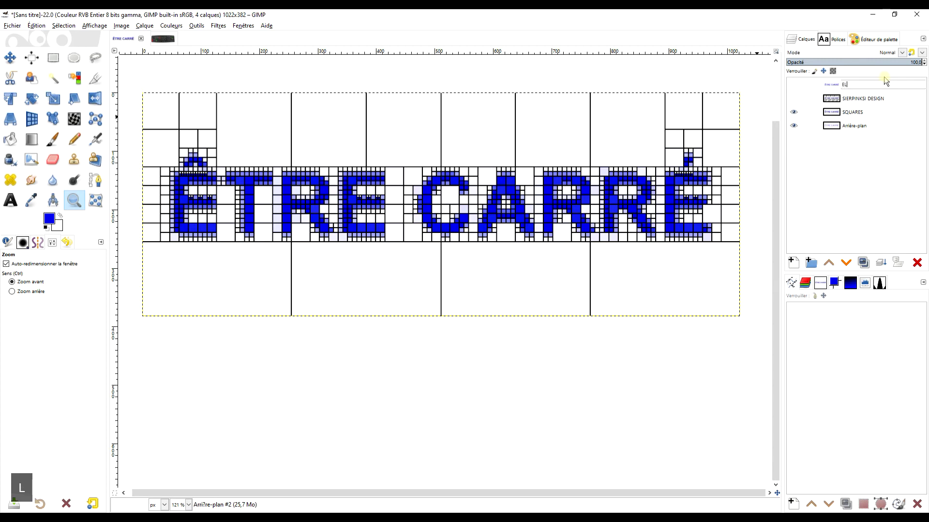
text(LIPSE )
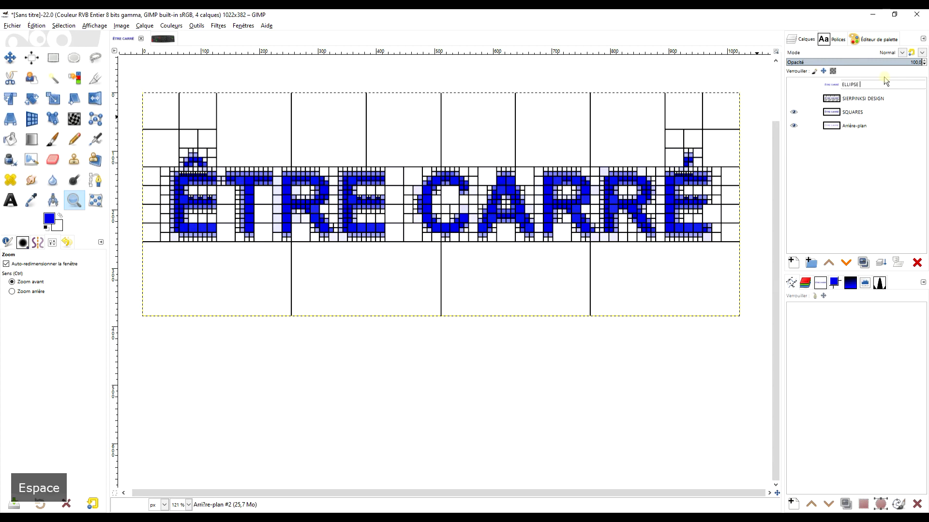
text(PAINTING)
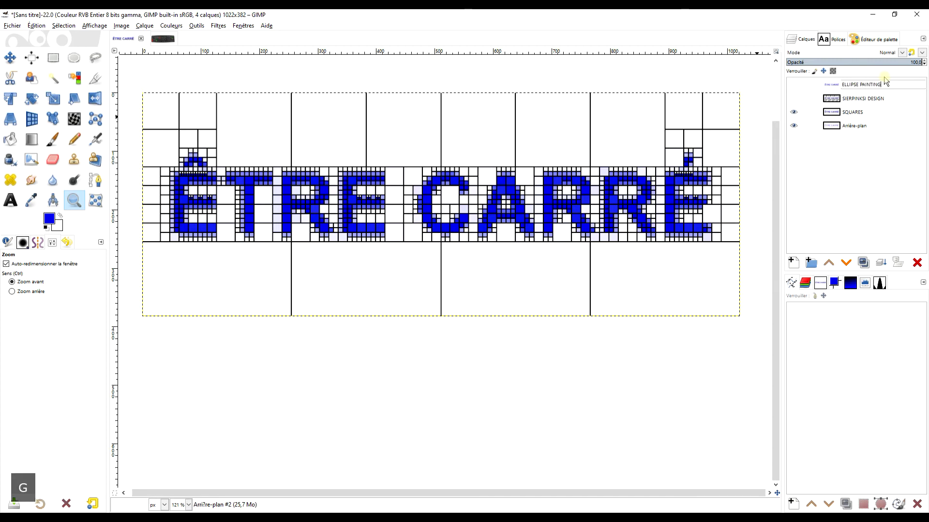
key(Return)
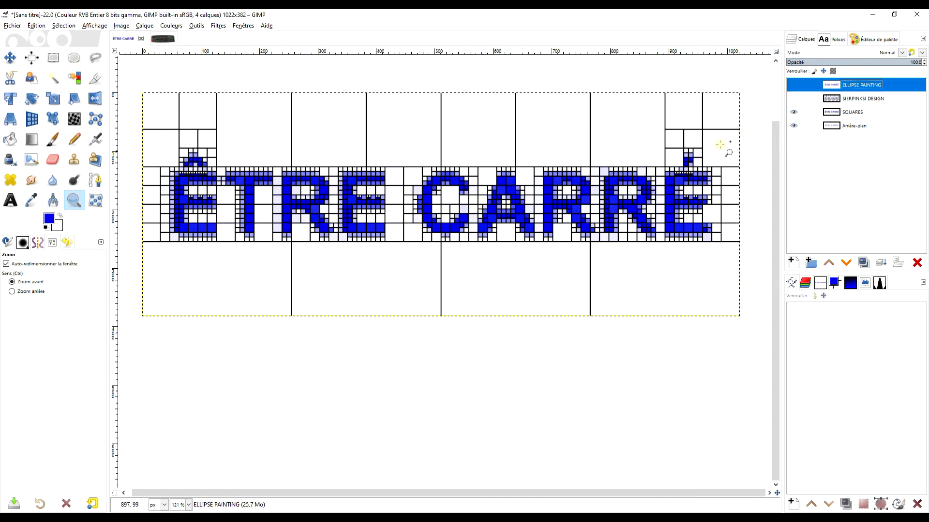
On the SQUARES layer, select the blank cell above the gap between the words and fill it with turquoise 00e2d3.
click(806, 112)
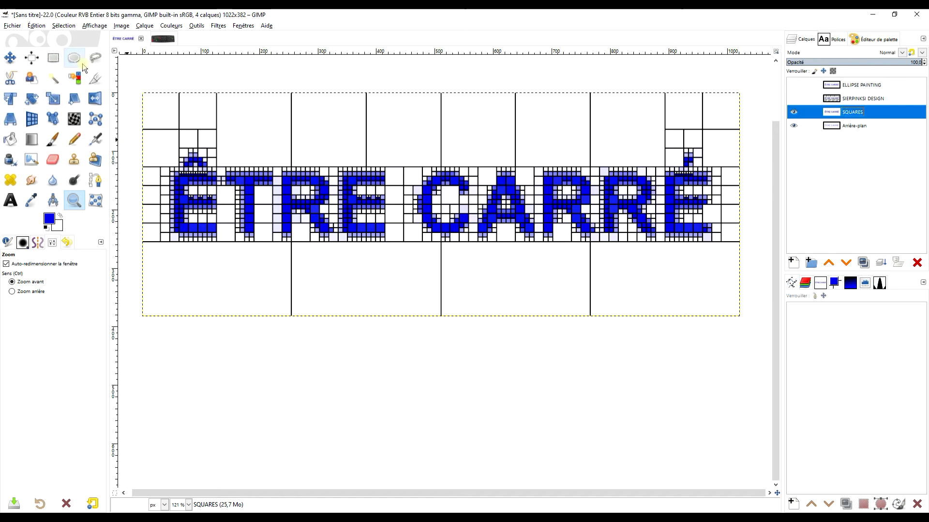
click(53, 79)
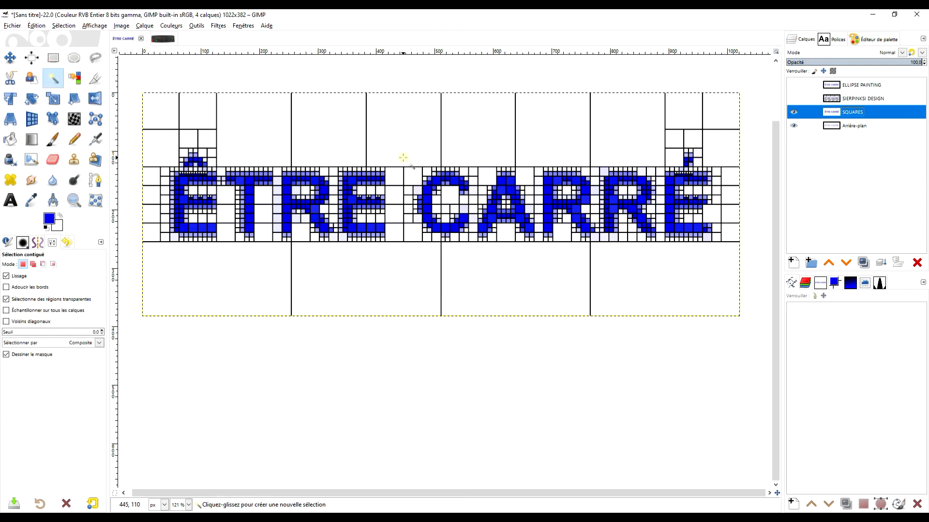
click(407, 141)
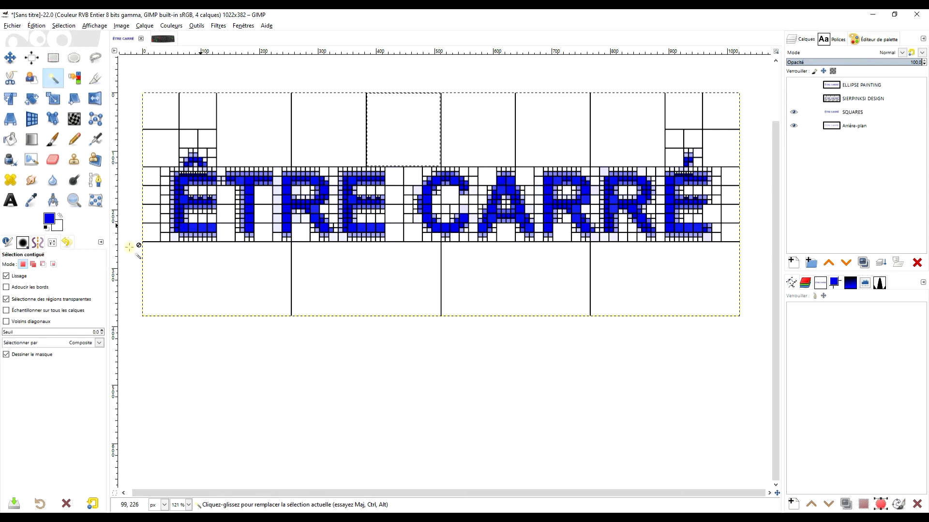
click(49, 219)
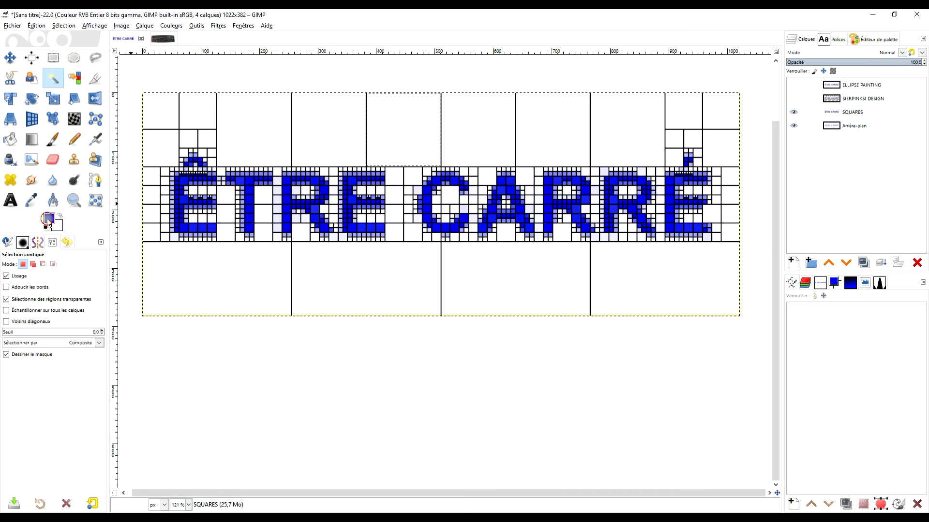
drag(230, 198, 231, 219)
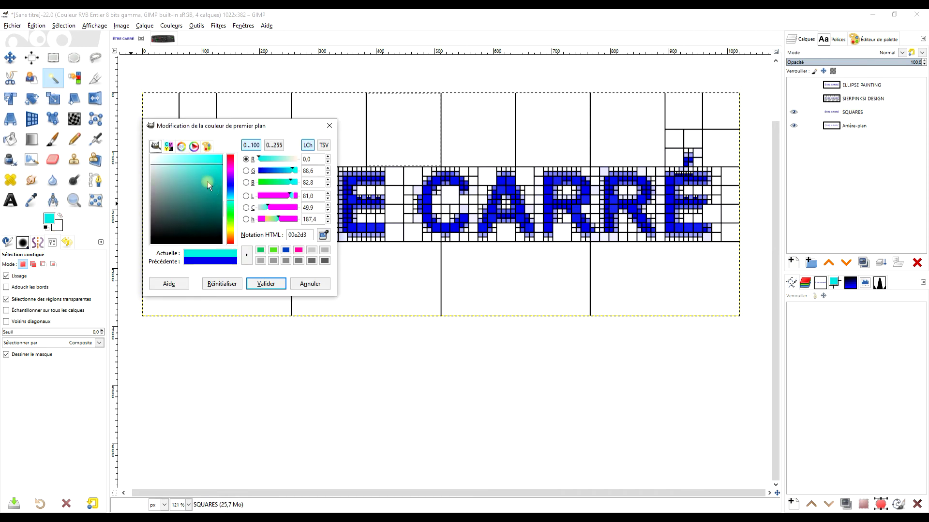
drag(225, 132, 464, 266)
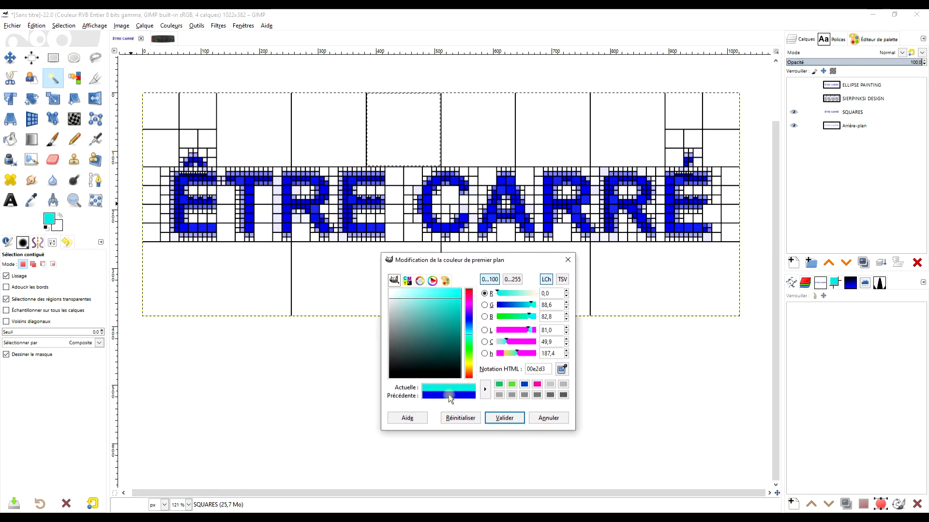
drag(449, 391, 414, 128)
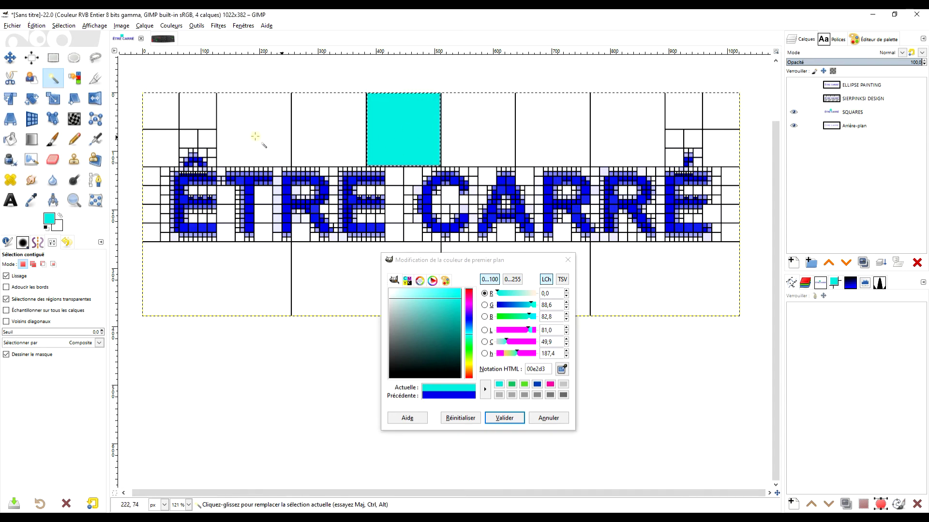
Select the small blank cell beside the final É's accent and fill it with olive 9b881b.
drag(675, 158, 675, 158)
click(468, 365)
click(448, 324)
drag(458, 394, 675, 158)
Select the large blank cell in the image's lower-left corner and fill it with crimson de095c.
click(161, 141)
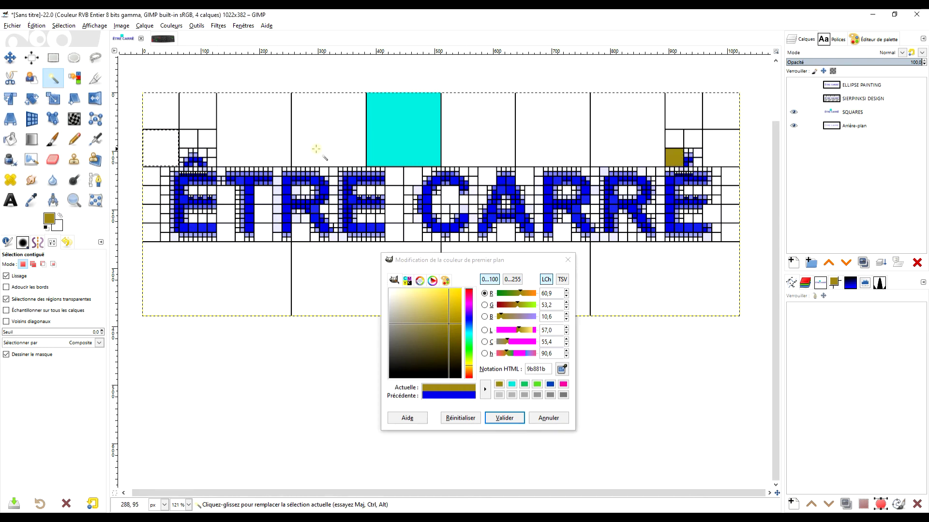
click(231, 275)
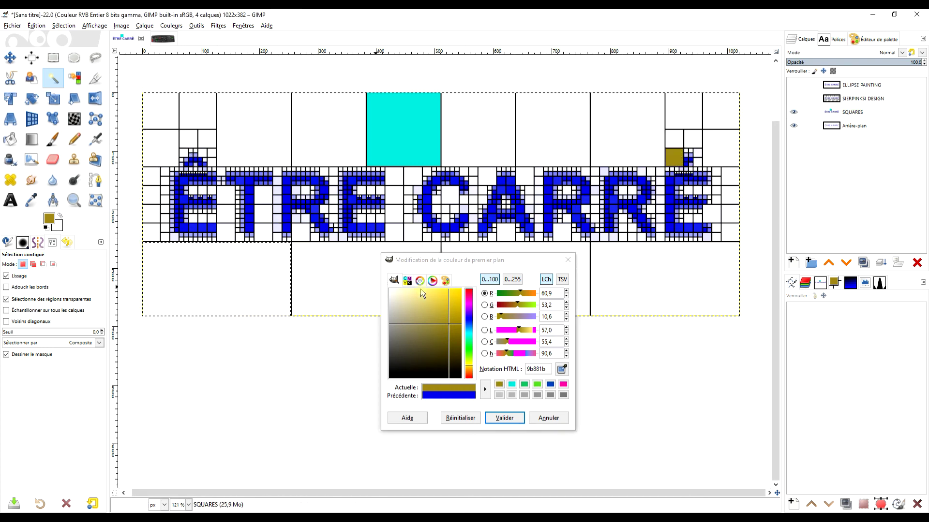
click(469, 296)
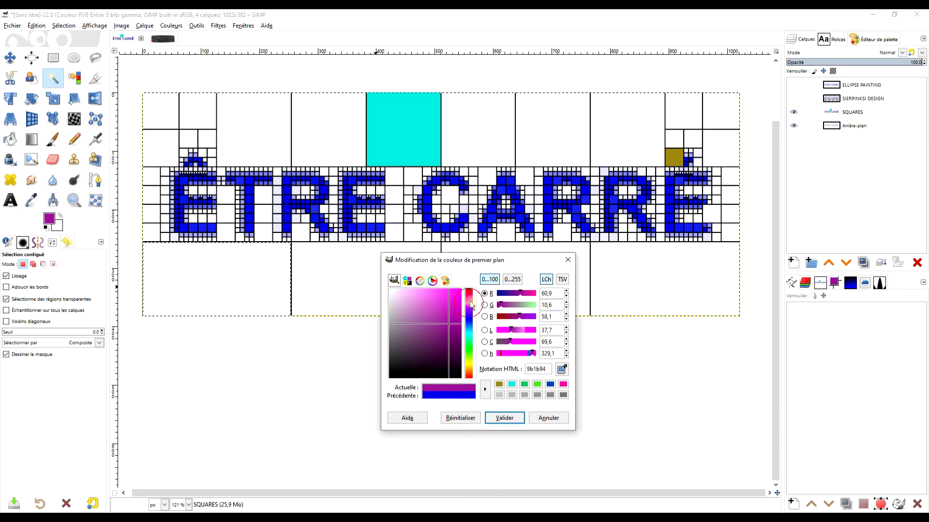
drag(435, 313, 458, 300)
drag(435, 389, 256, 280)
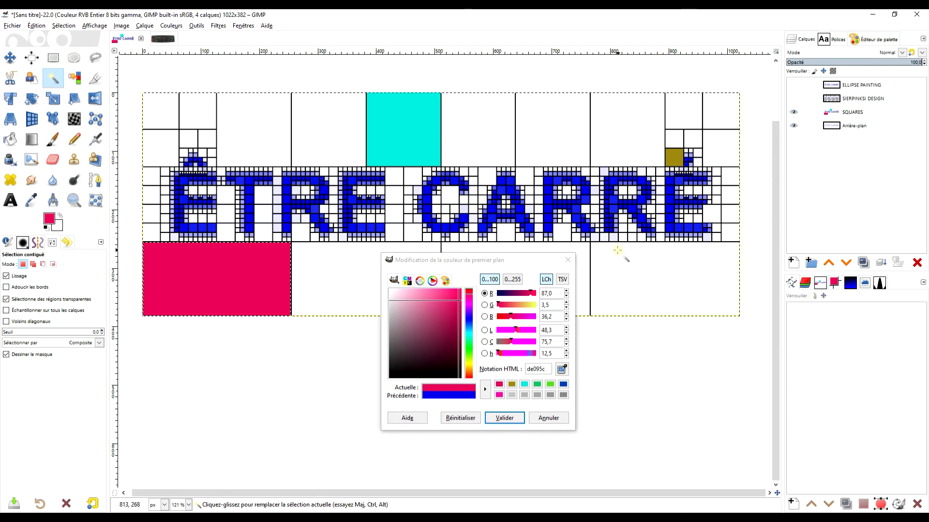
Select the large blank cell below the letters "CARR" and fill it with brown ac5d11.
drag(526, 257, 292, 292)
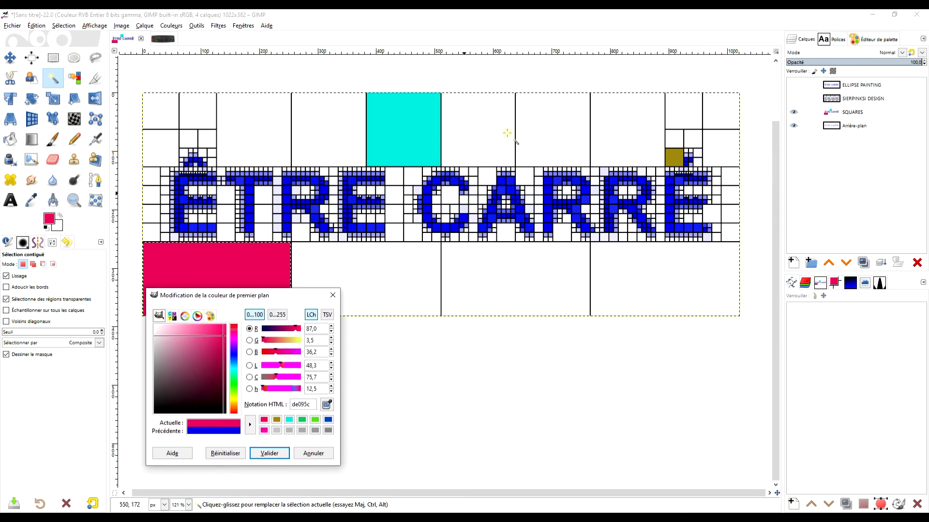
click(526, 257)
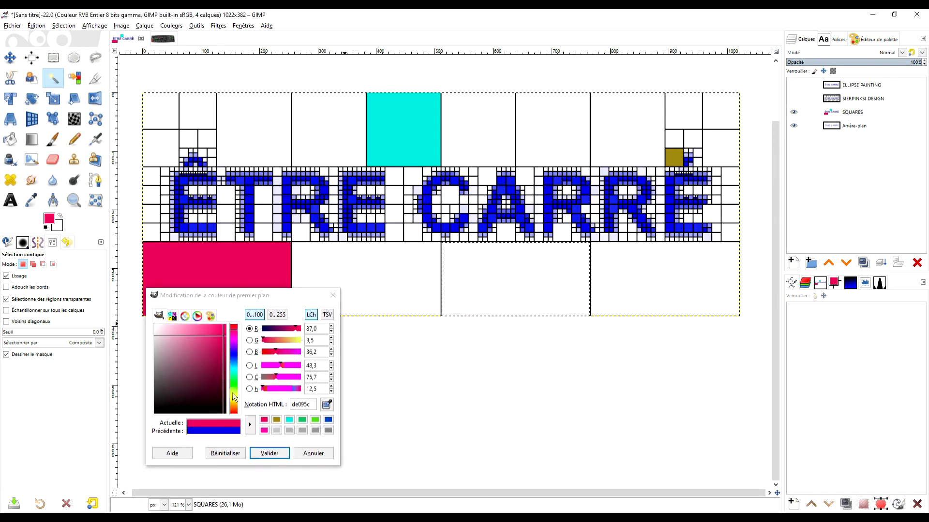
click(234, 407)
drag(209, 386, 220, 354)
drag(215, 422, 496, 284)
Fill the small blank cell between the A and first R of CARRÉ with teal, and dismiss the foreground colour dialog.
click(397, 198)
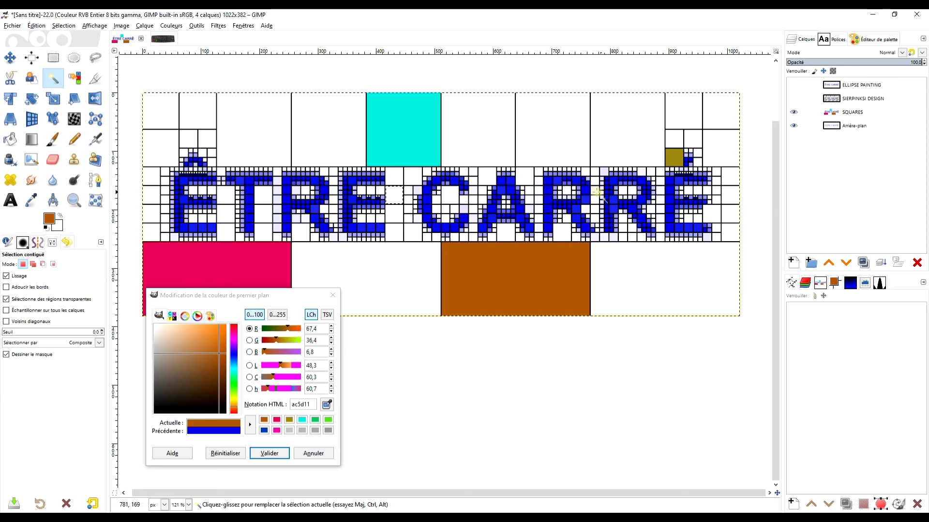
click(524, 177)
click(235, 371)
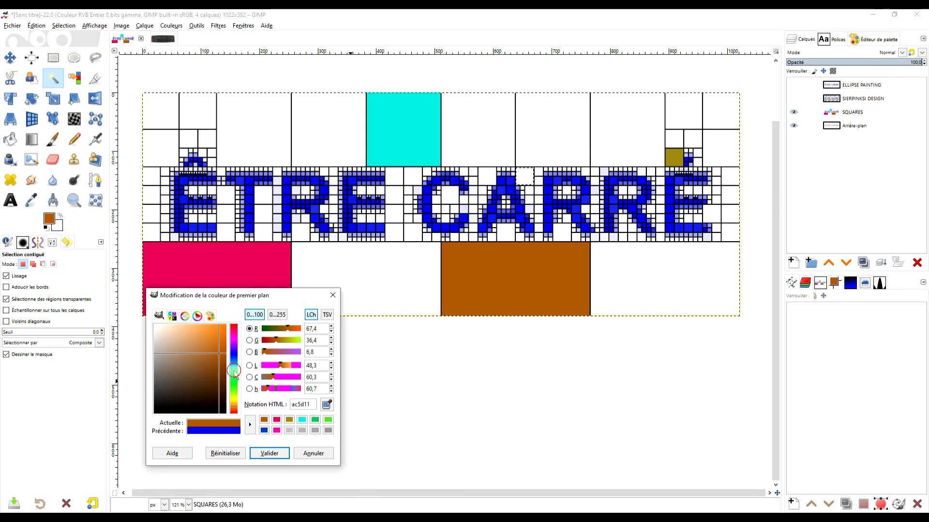
click(206, 358)
drag(368, 370, 524, 178)
key(Escape)
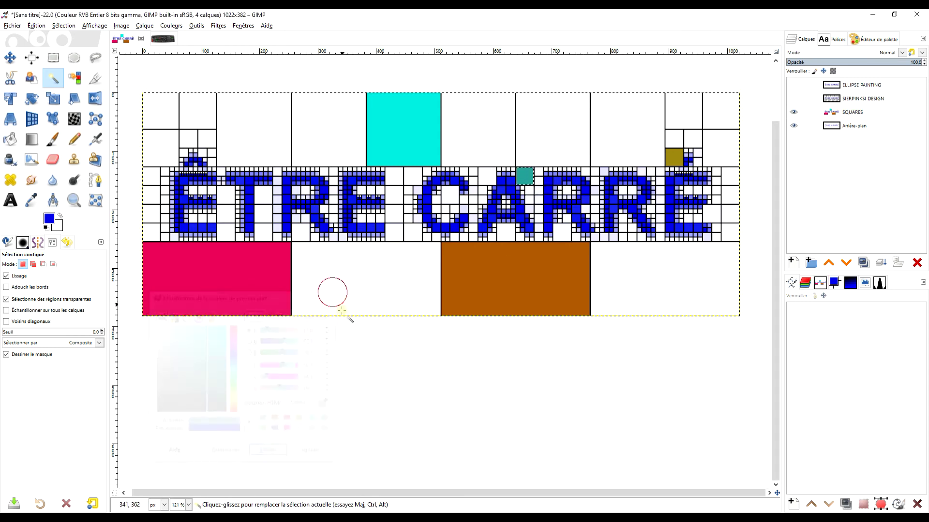
Show the SIERPINKSI DESIGN layer over the coloured squares and clear the selection.
click(796, 99)
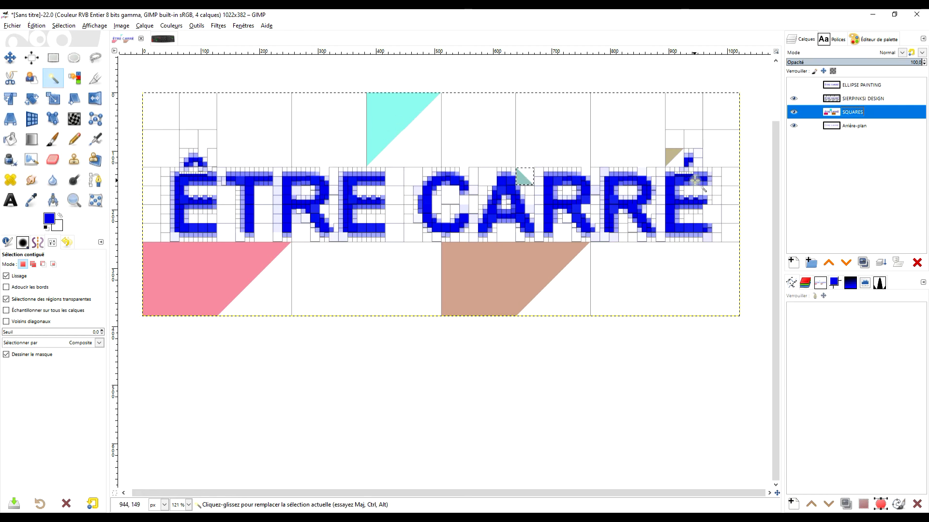
click(64, 26)
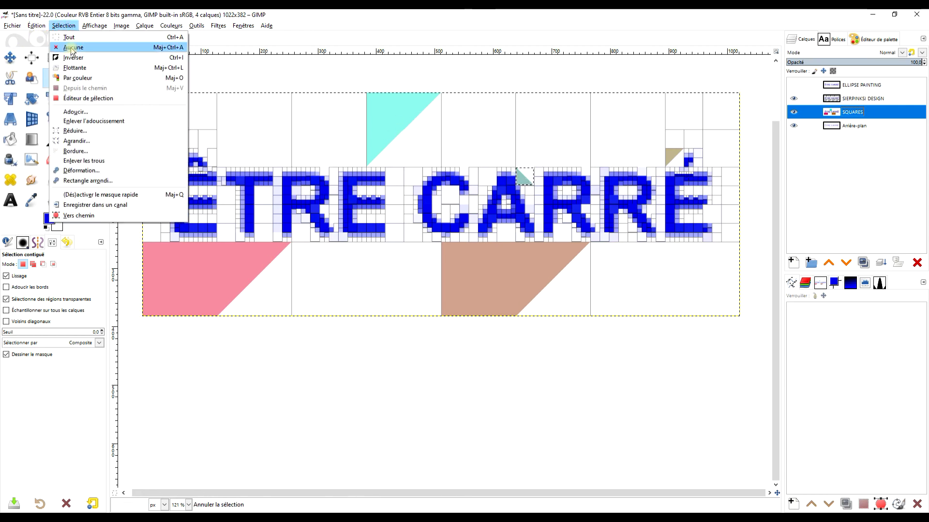
click(66, 47)
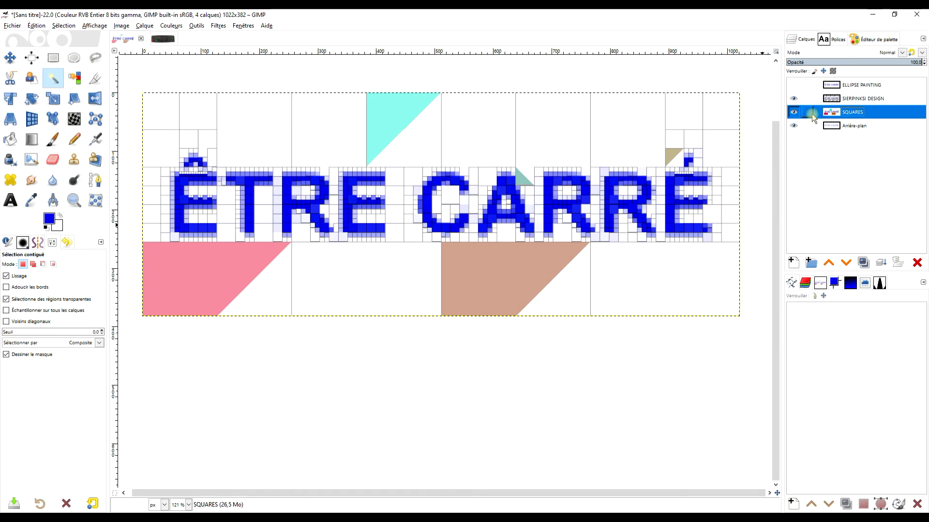
Hide the SQUARES and Arrière-plan layers and make SIERPINKSI DESIGN the active layer.
click(793, 111)
click(793, 125)
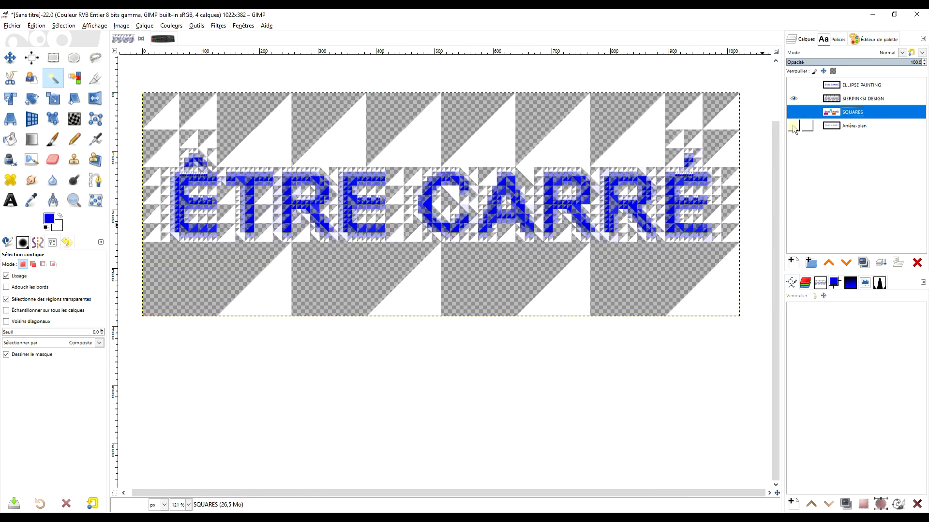
click(847, 98)
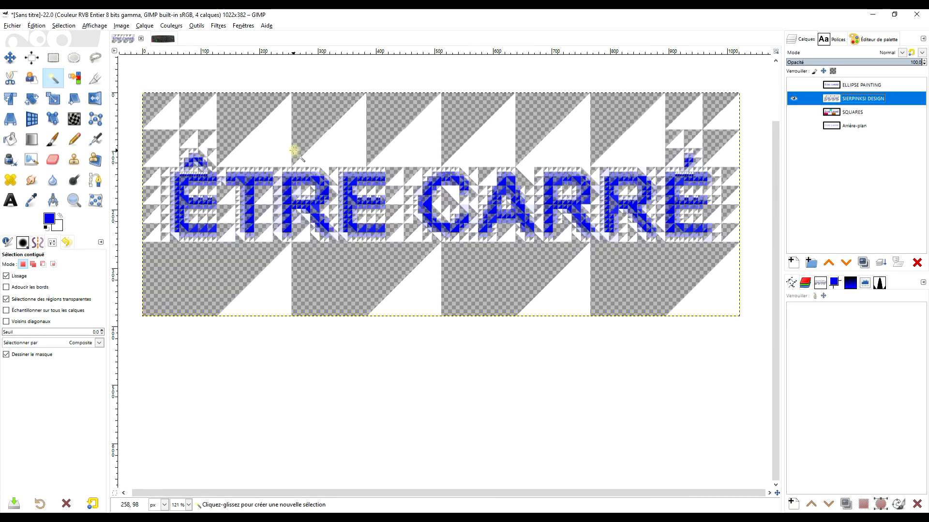
Show the SQUARES and ELLIPSE PAINTING layers, with SQUARES as the active layer.
click(793, 112)
click(793, 125)
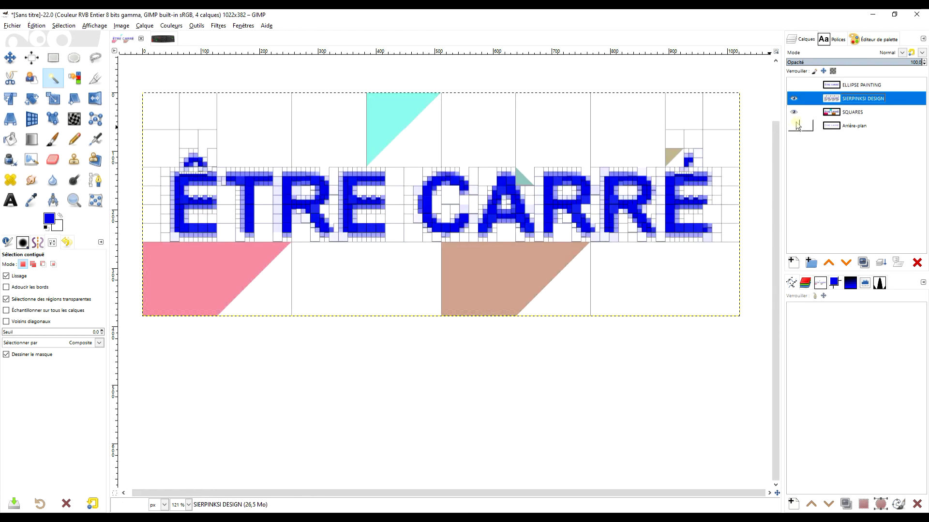
click(860, 112)
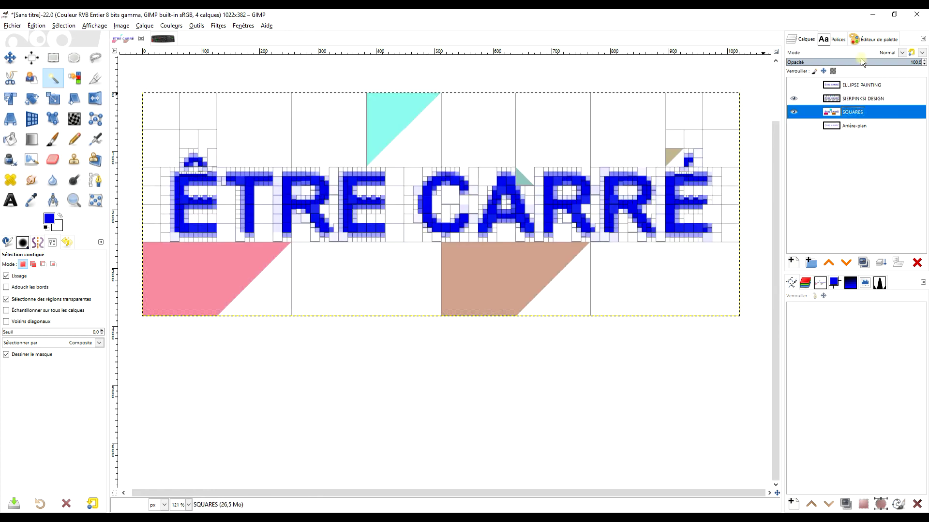
click(795, 86)
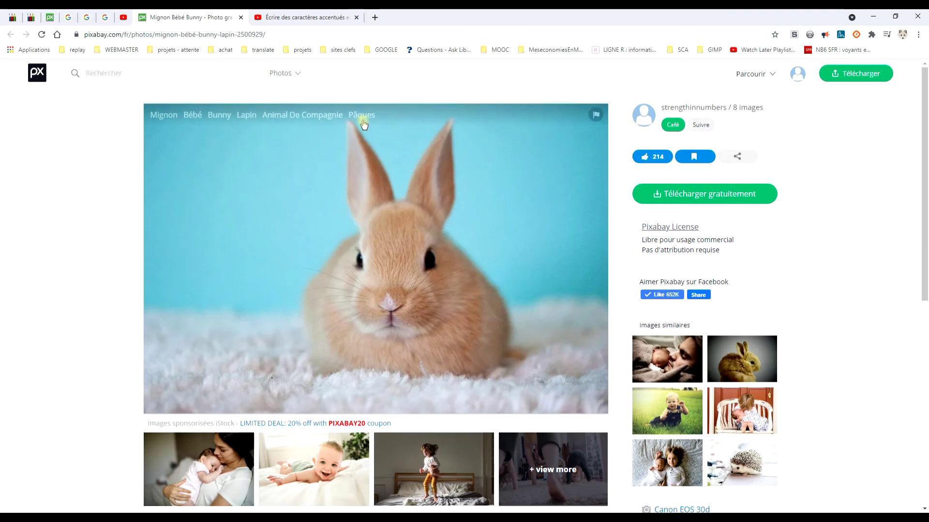
Switch to the browser, copy the rabbit photo from the Pixabay page, and open and close its Add to collection dialog.
right_click(411, 209)
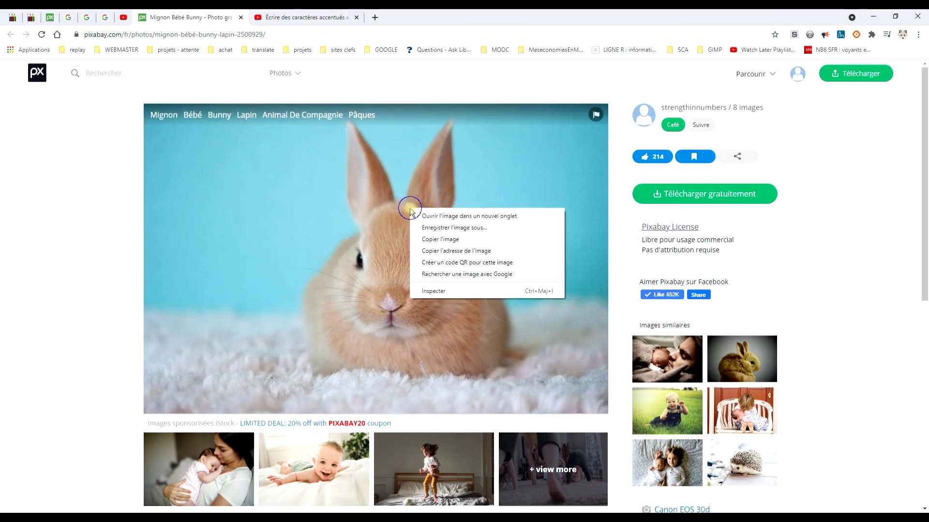
click(455, 240)
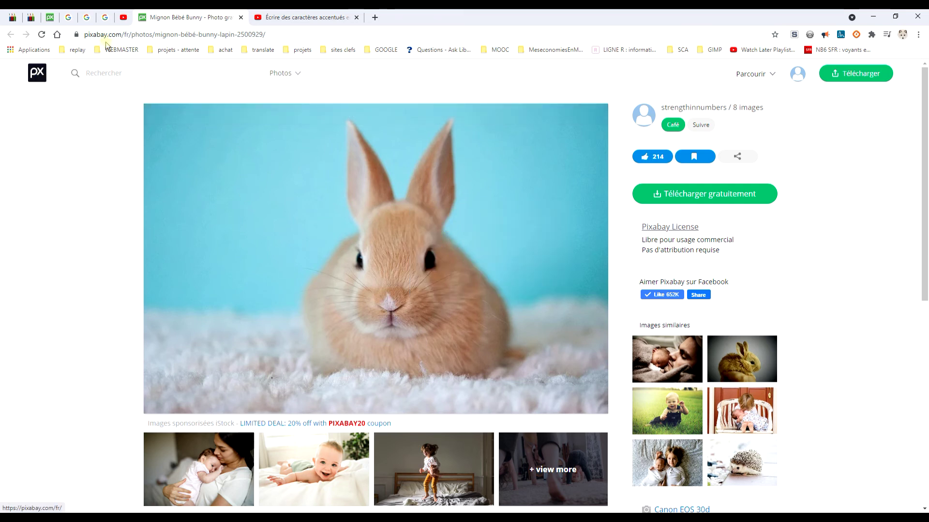
click(693, 160)
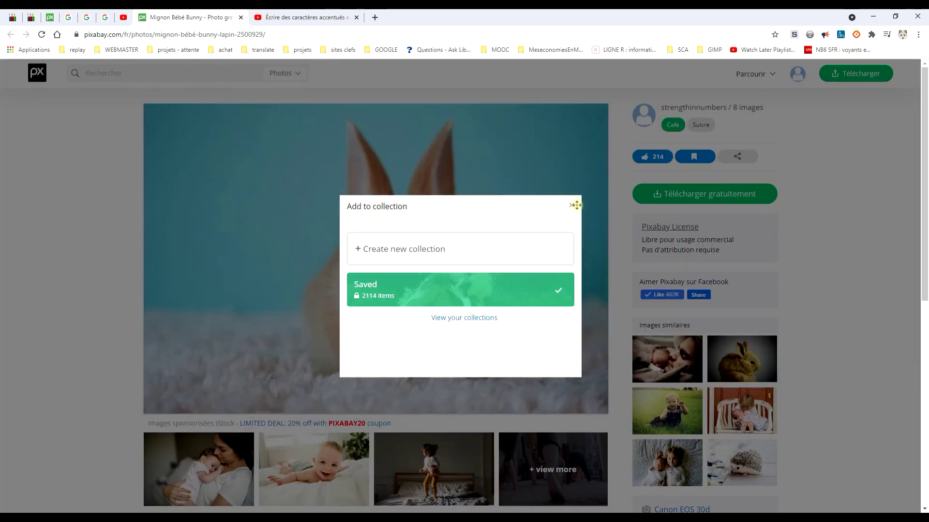
click(574, 206)
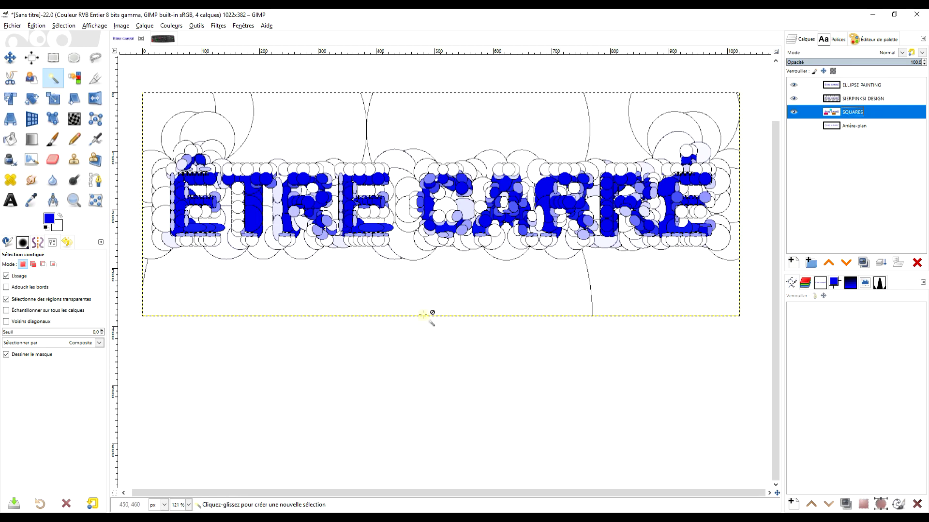
Paste the copied rabbit photo as a new image.
click(13, 25)
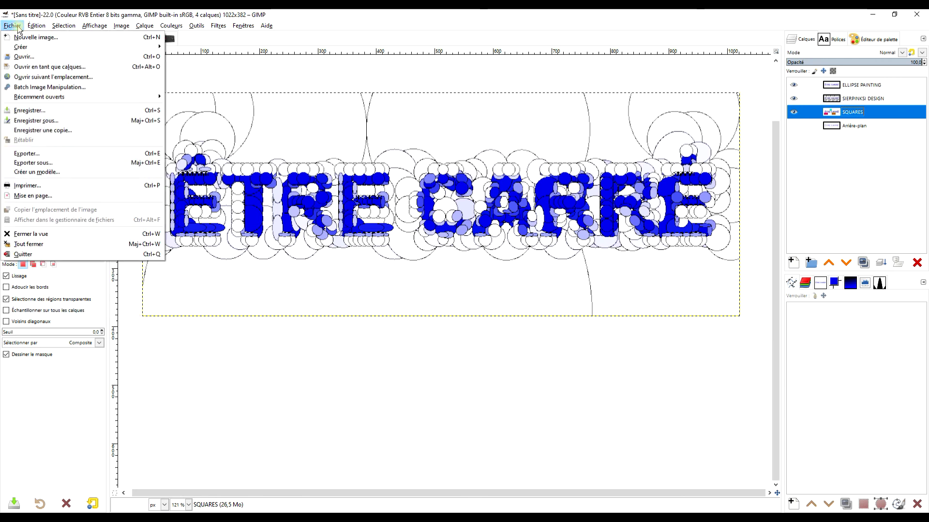
mouse_move(85, 143)
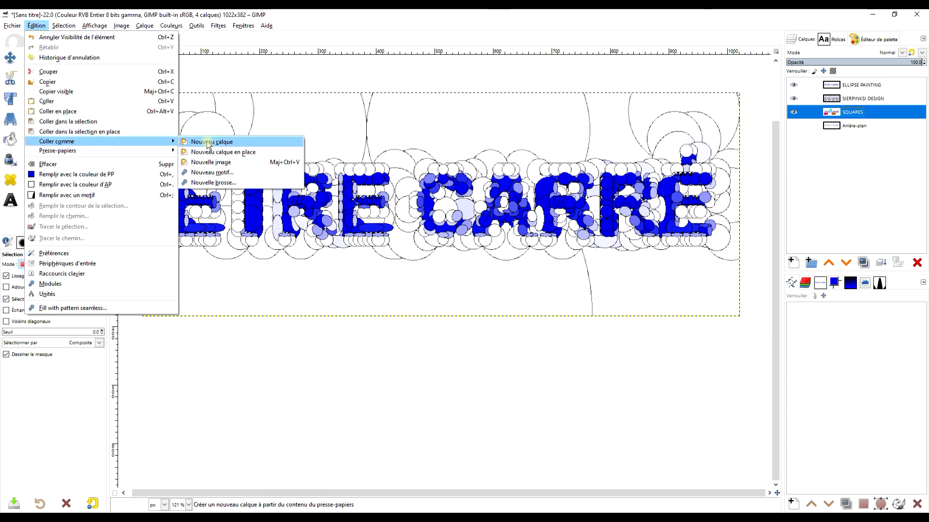
click(219, 161)
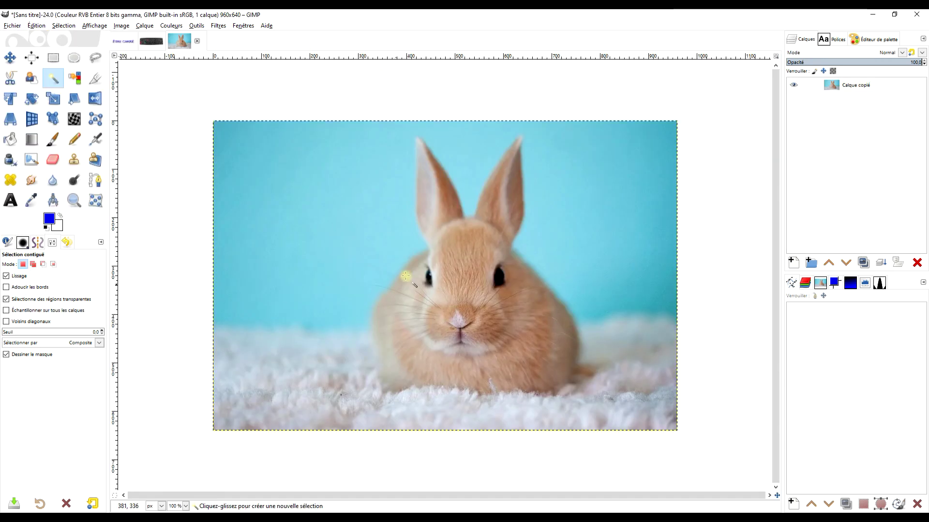
key(alt+Tab)
right_click(354, 222)
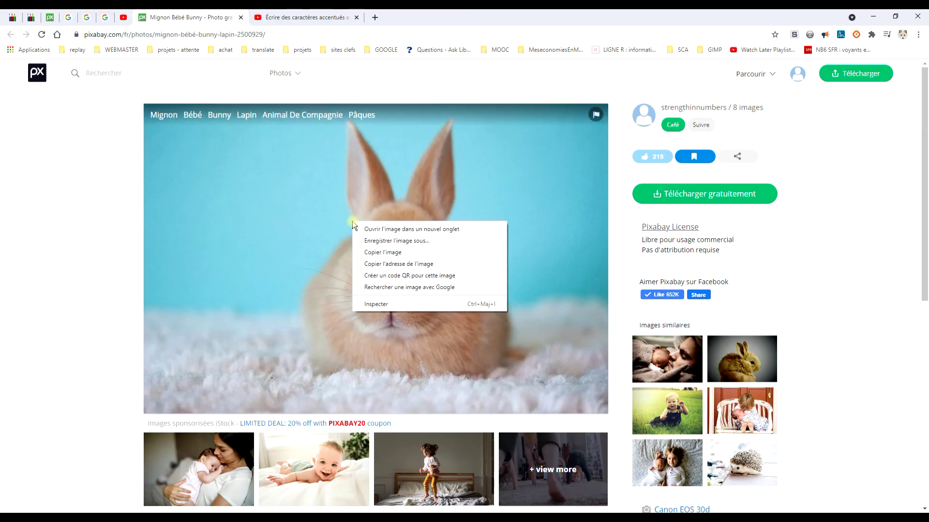
click(390, 255)
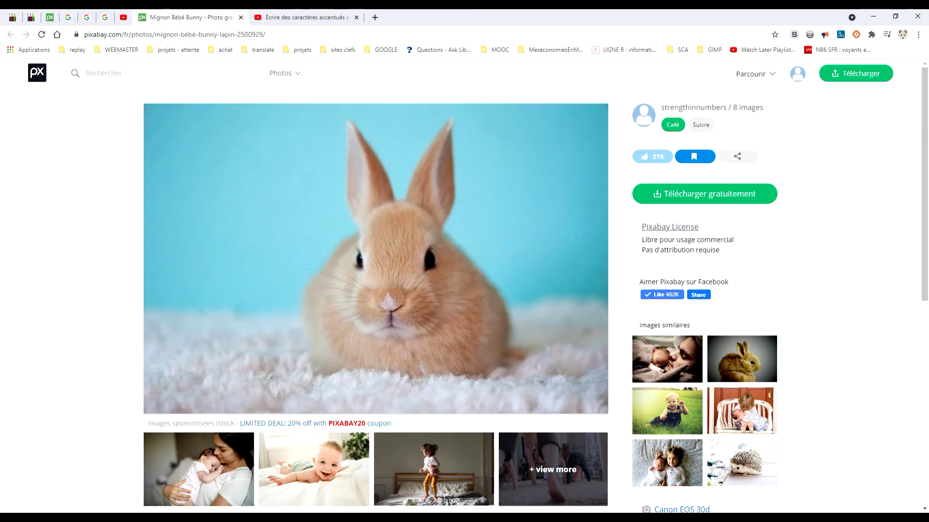
key(alt+Tab)
click(40, 27)
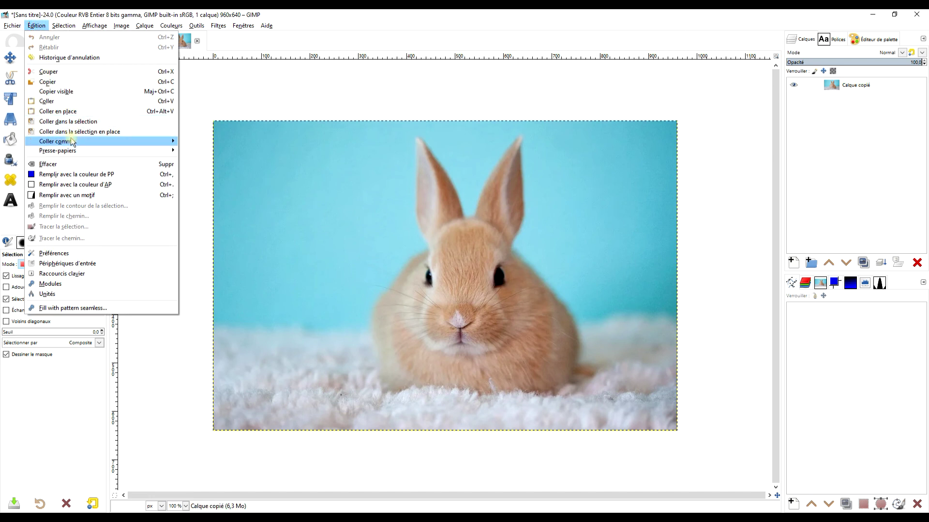
mouse_move(102, 141)
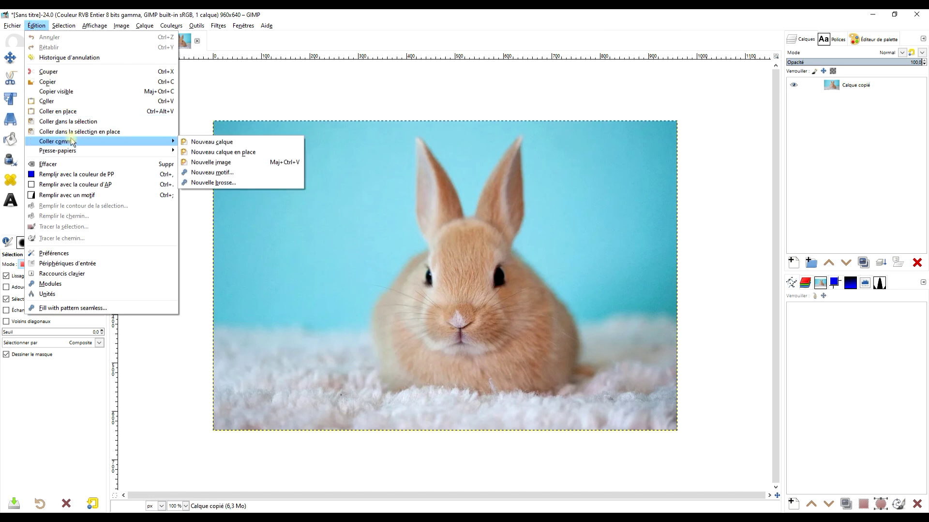
click(508, 97)
Open G'MIC-Qt's Quadtree Variations for the rabbit photo and set Outline to 0, Anisotropy to 0.404, Secondary Radius to 2.43 and Primary Radius to 2.385.
click(211, 26)
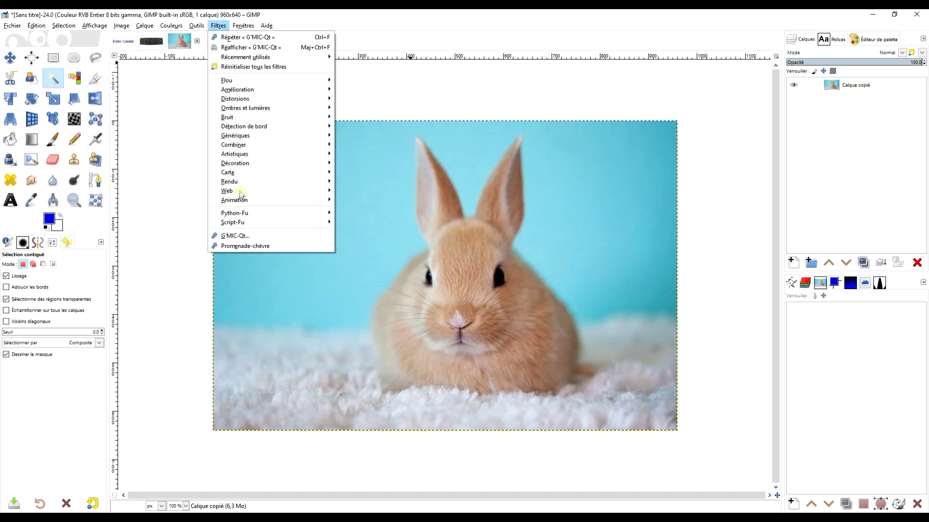
click(261, 237)
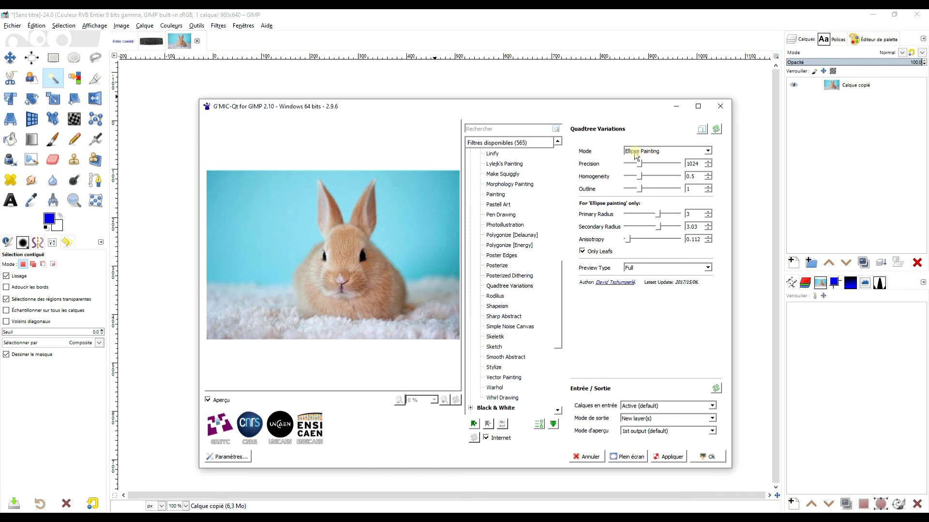
drag(639, 190, 588, 195)
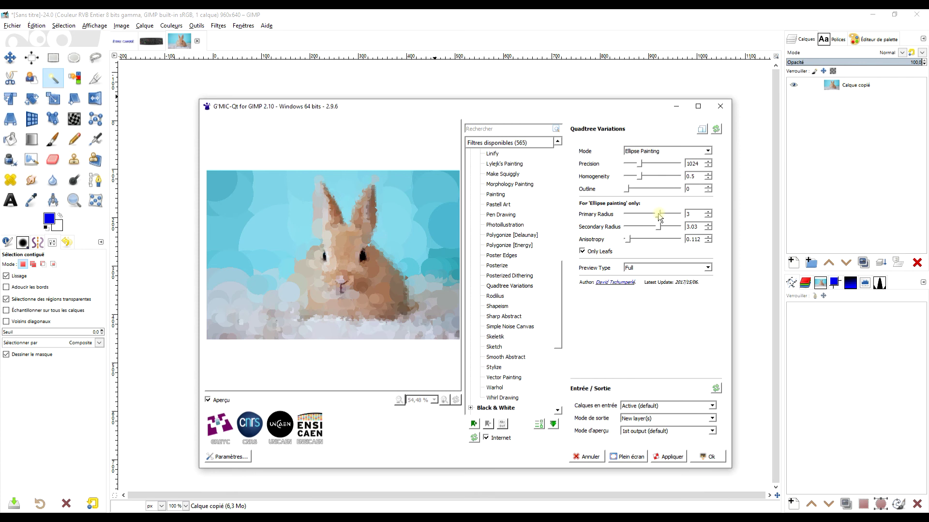
drag(625, 239, 630, 238)
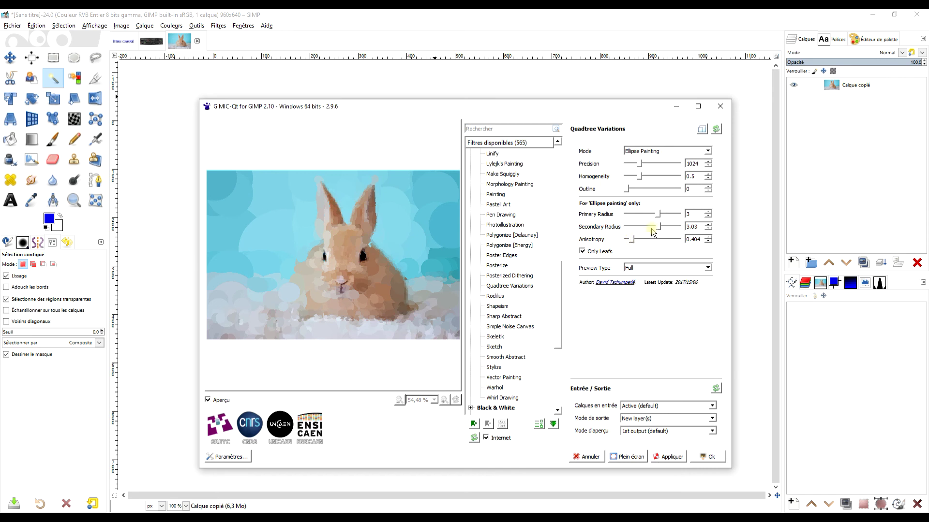
drag(658, 227, 652, 227)
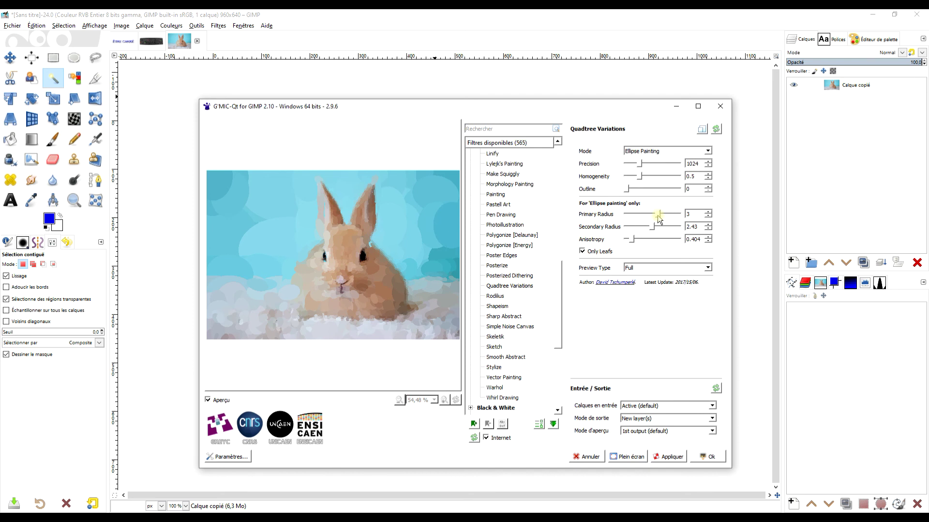
drag(651, 217, 650, 218)
Set Precision to 1880 and Homogeneity to 0.514, and apply the Ellipse Painting effect to the rabbit as a new layer.
drag(640, 176, 634, 176)
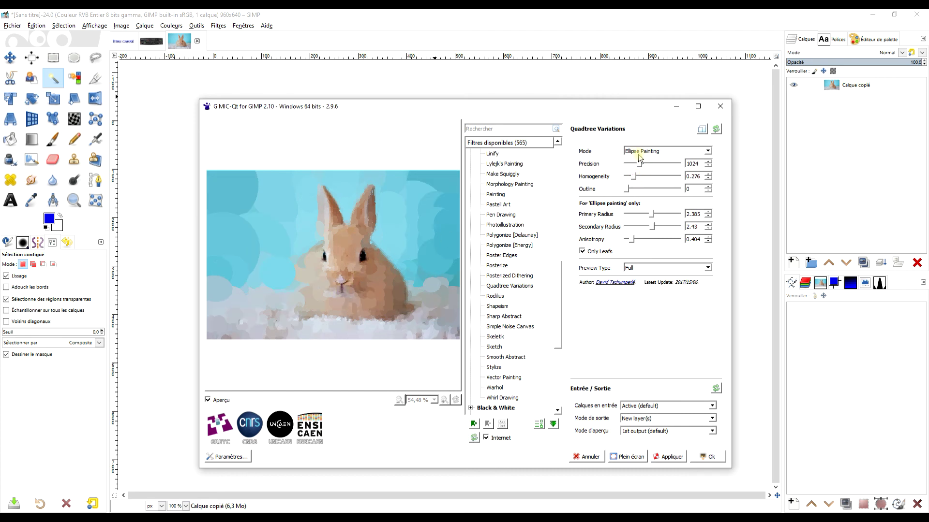
drag(640, 165, 652, 164)
drag(635, 177, 641, 176)
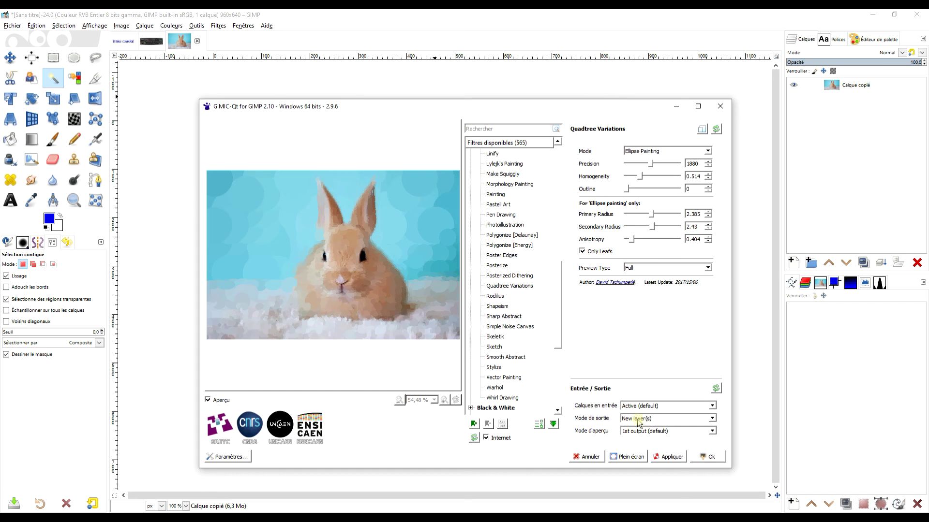
click(707, 456)
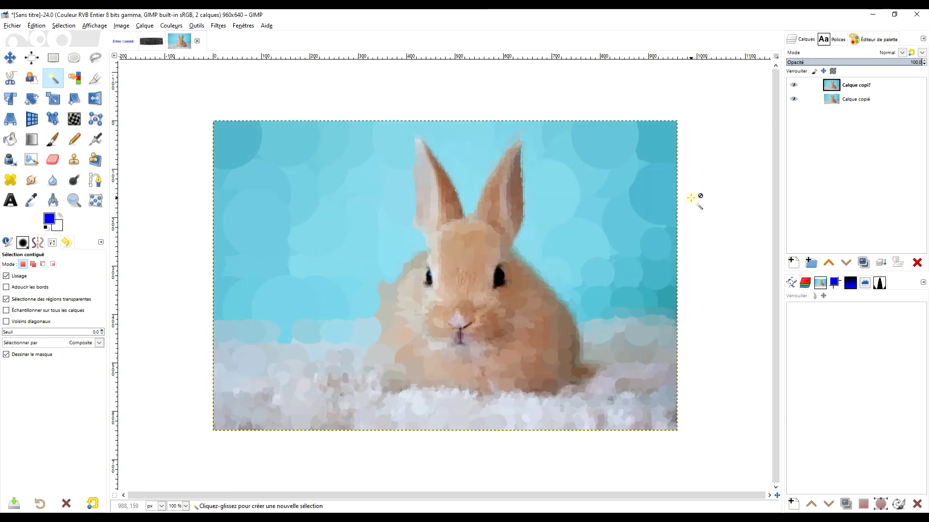
Toggle the painted rabbit layer's visibility off and on to compare it with the original photo.
click(793, 86)
click(793, 86)
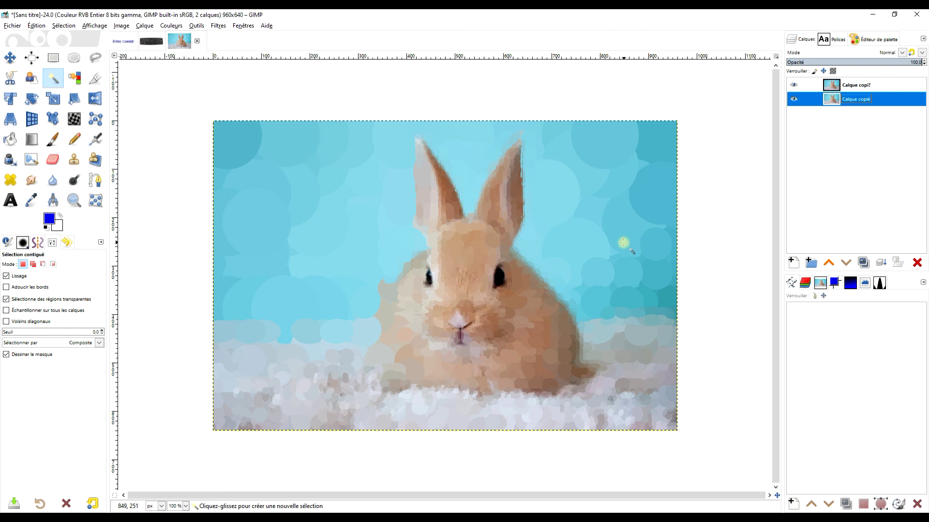
drag(623, 243, 619, 230)
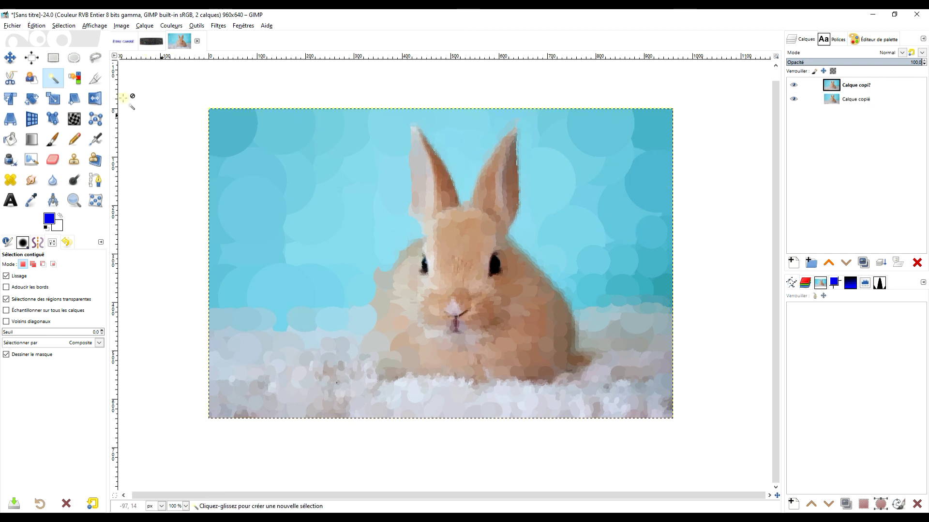
Return to the ÊTRE CARRÉ image and hide the ELLIPSE PAINTING and SIERPINKSI DESIGN layers, comparing the latter with SQUARES.
click(122, 41)
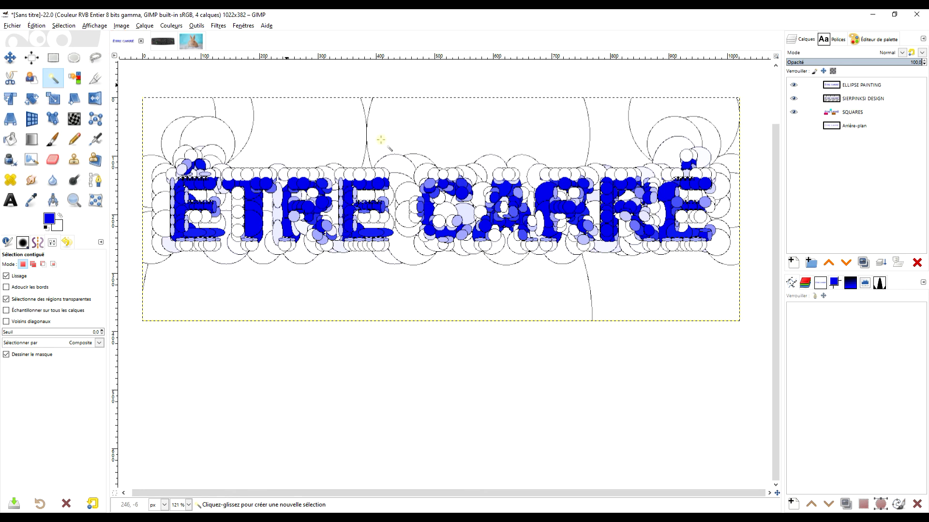
click(793, 85)
click(793, 98)
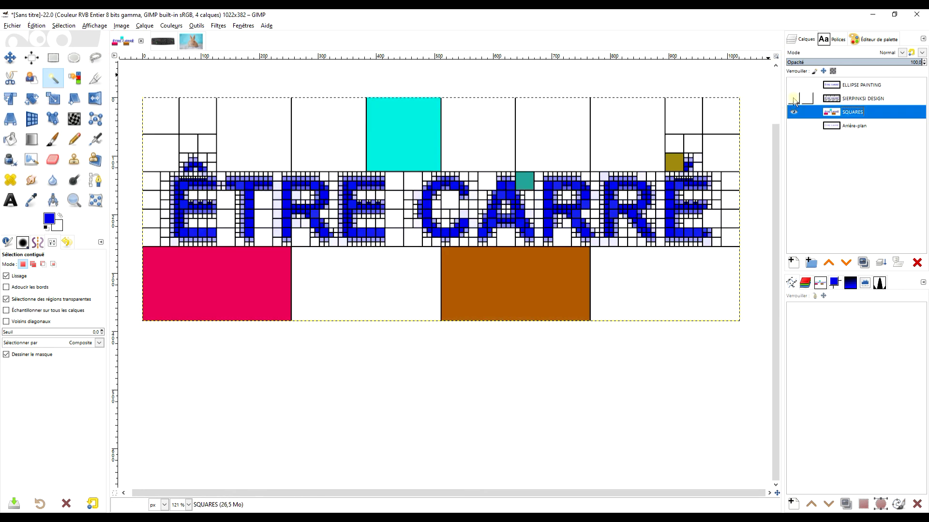
click(793, 99)
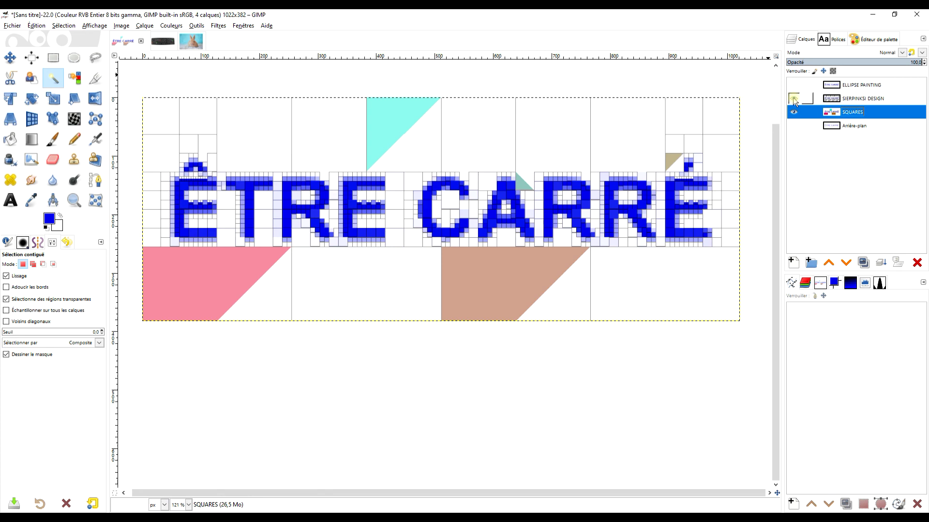
click(794, 99)
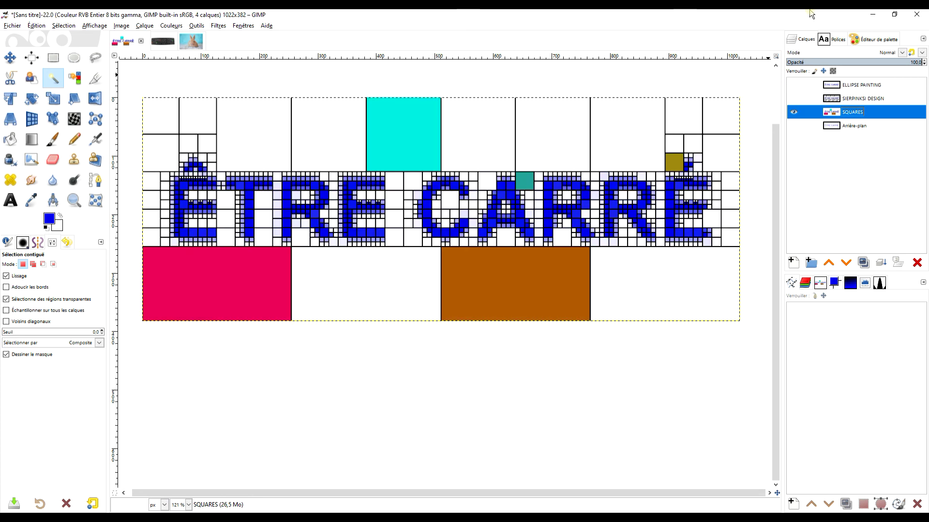